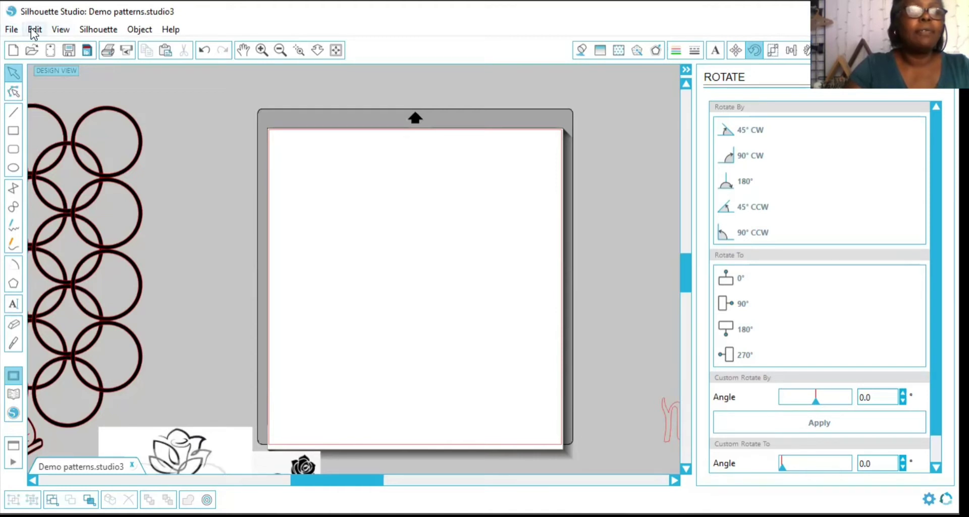
pyautogui.click(12, 33)
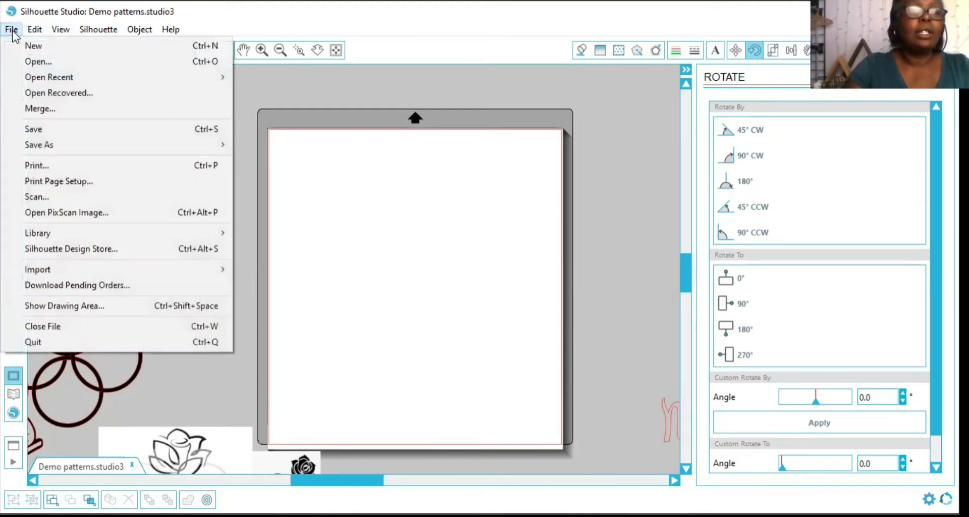
pyautogui.click(35, 31)
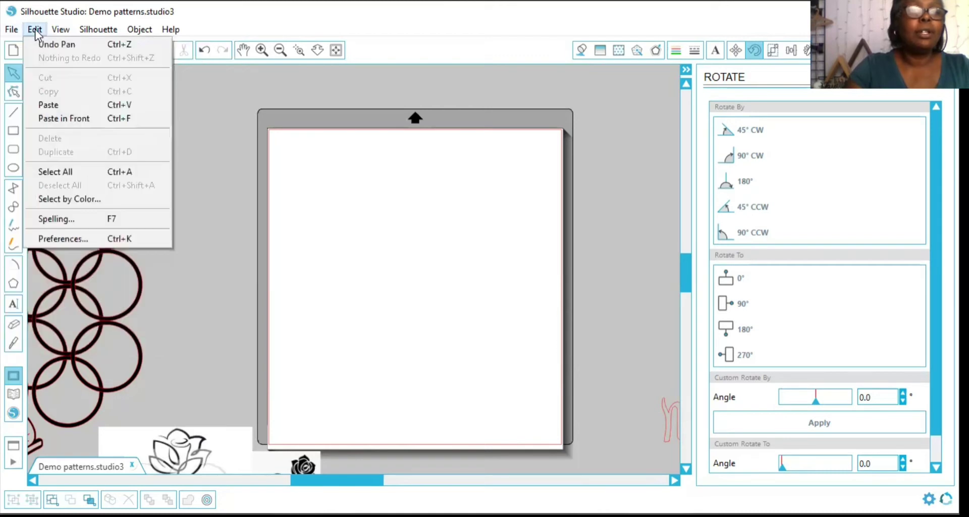
pyautogui.moveTo(60, 31)
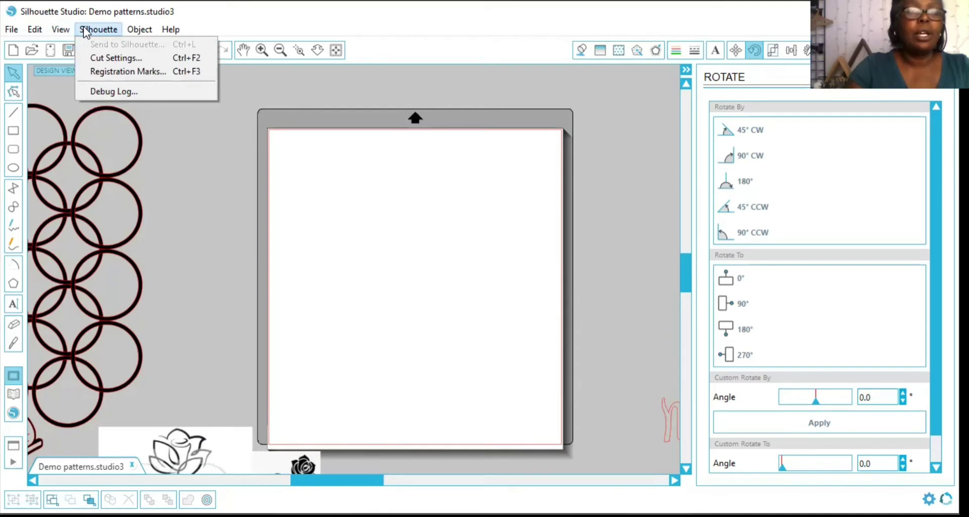
pyautogui.moveTo(134, 33)
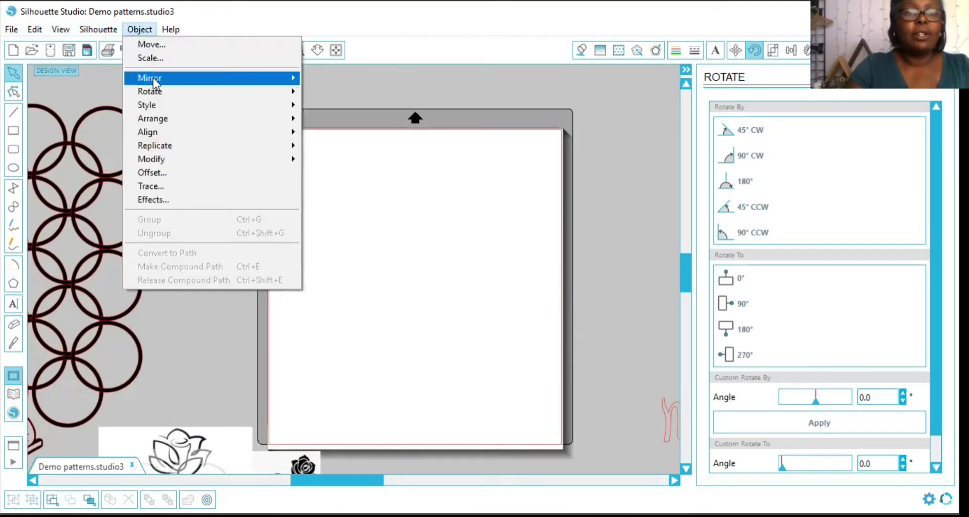
pyautogui.moveTo(154, 96)
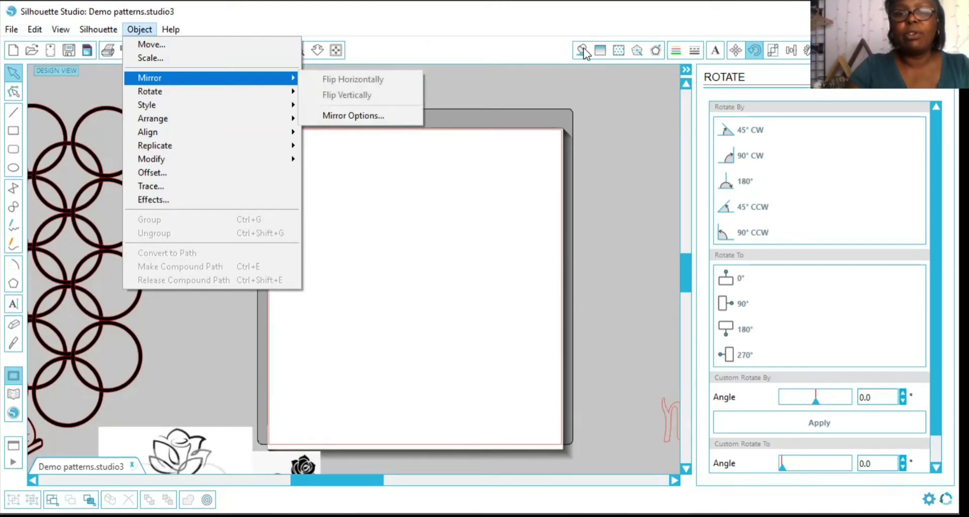
pyautogui.click(584, 74)
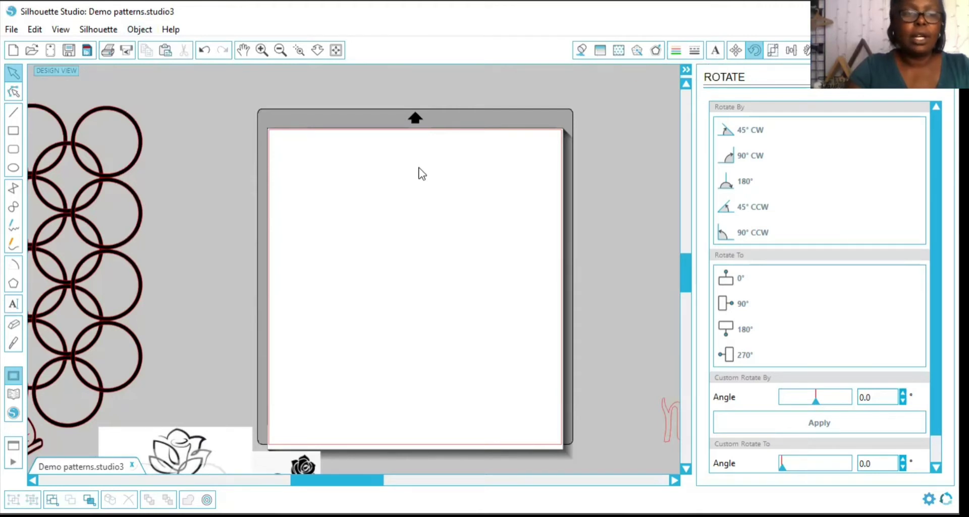
# Step: Draw a small ellipse and a larger overlapping circle near the mat's top left
pyautogui.click(13, 168)
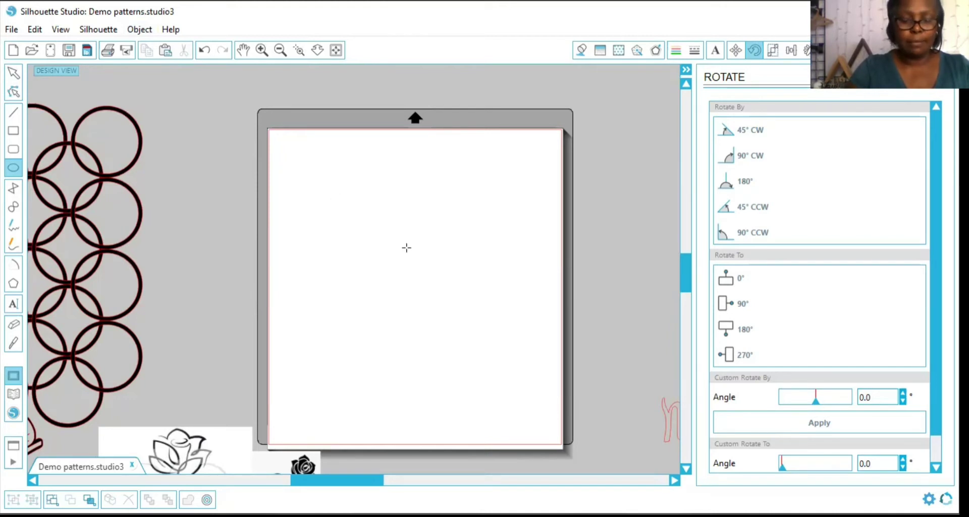
pyautogui.moveTo(301, 168); pyautogui.dragTo(364, 216)
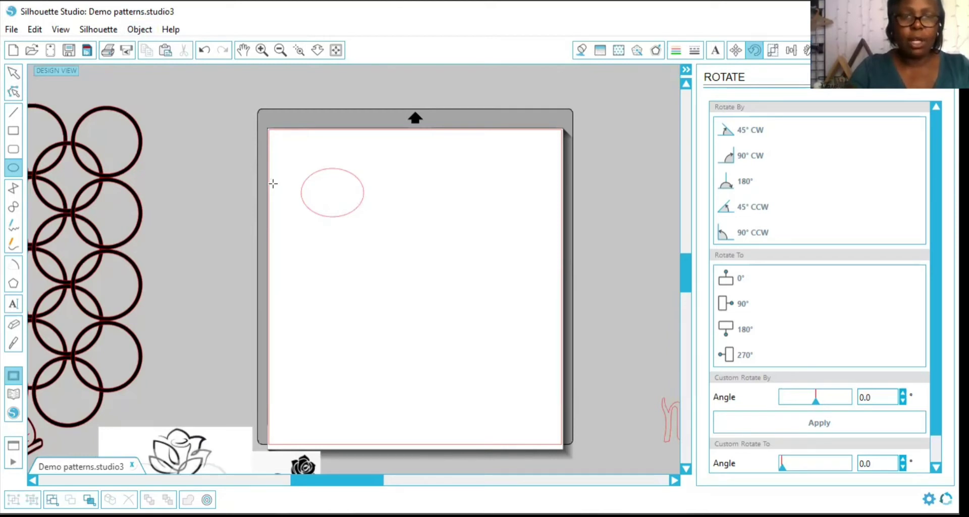
pyautogui.moveTo(273, 183); pyautogui.dragTo(352, 272)
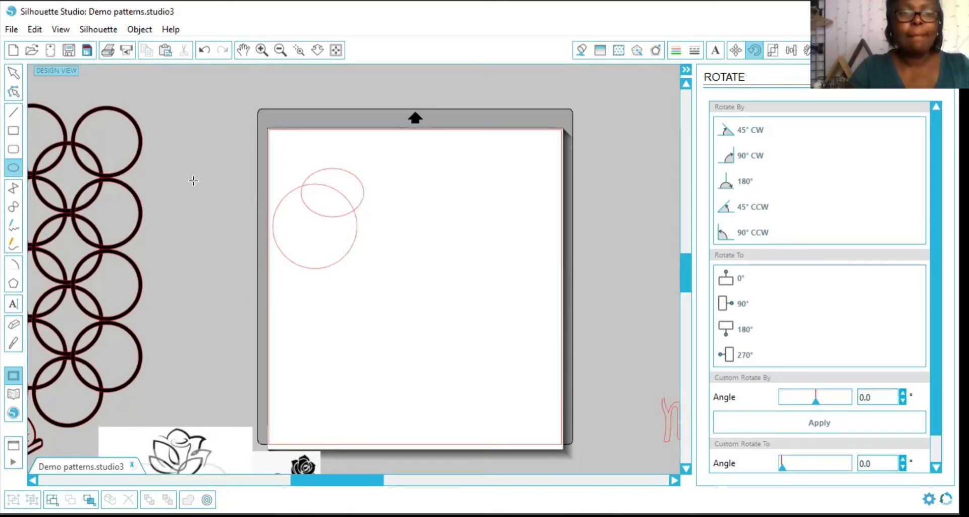
# Step: Move the small ellipse off the mat and shift the circle up toward the top left
pyautogui.click(14, 76)
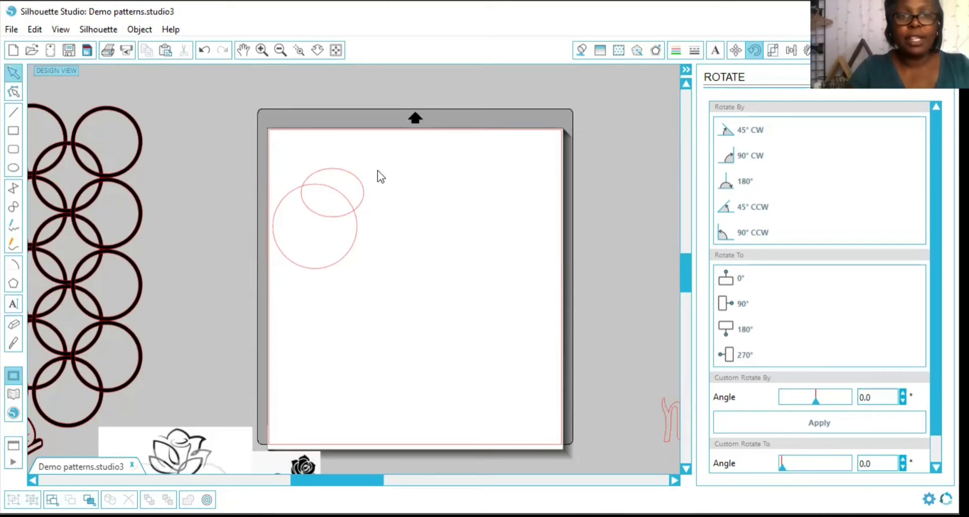
pyautogui.moveTo(363, 194); pyautogui.dragTo(185, 126)
pyautogui.moveTo(325, 241); pyautogui.dragTo(339, 214)
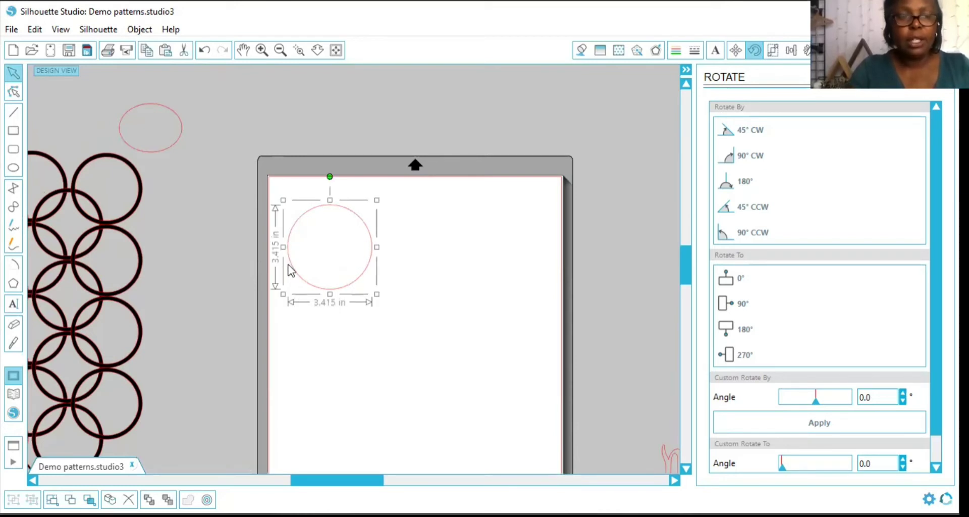
# Step: Draw a new ellipse to the right of the circle
pyautogui.click(13, 167)
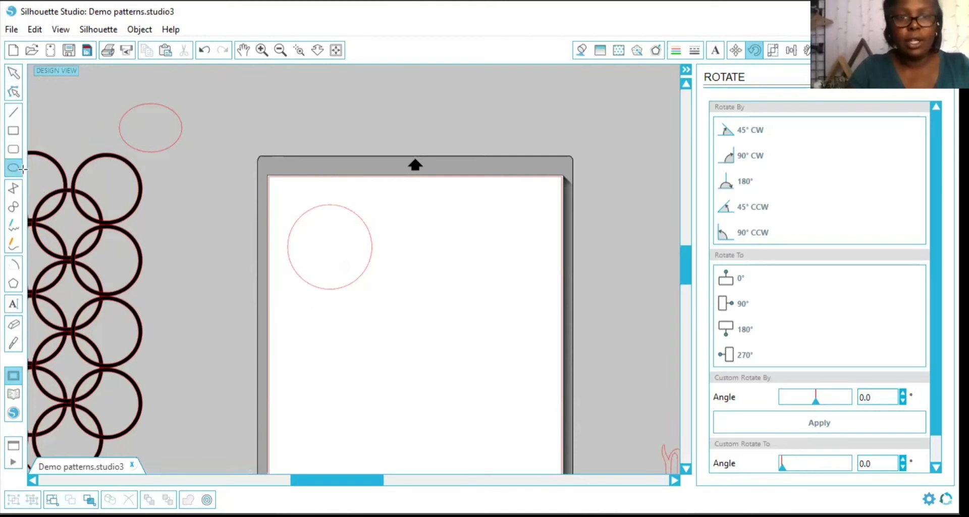
pyautogui.moveTo(388, 219); pyautogui.dragTo(463, 269)
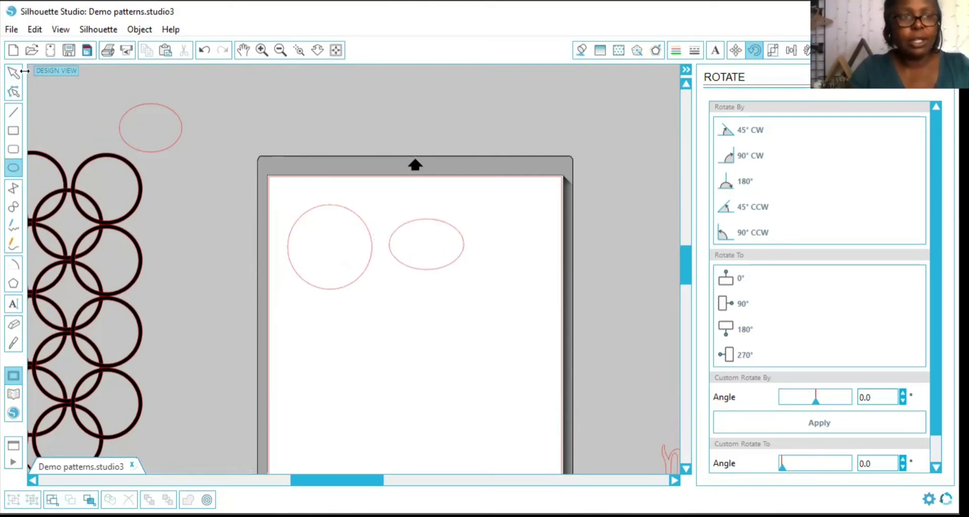
pyautogui.click(13, 72)
# Step: With Lock Aspect off, set the ellipse's height to 3.026 in so it becomes a 3.026 in circle
pyautogui.click(451, 265)
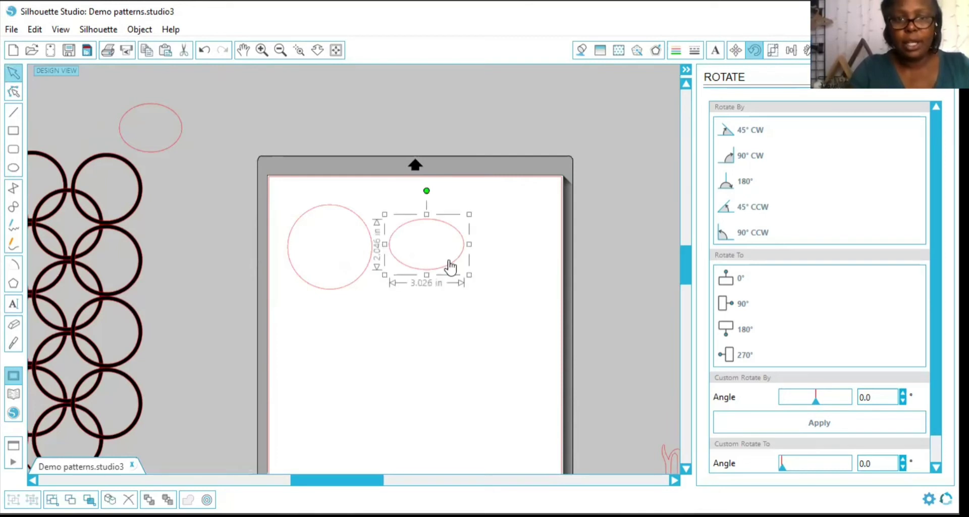
pyautogui.moveTo(458, 262); pyautogui.dragTo(463, 262)
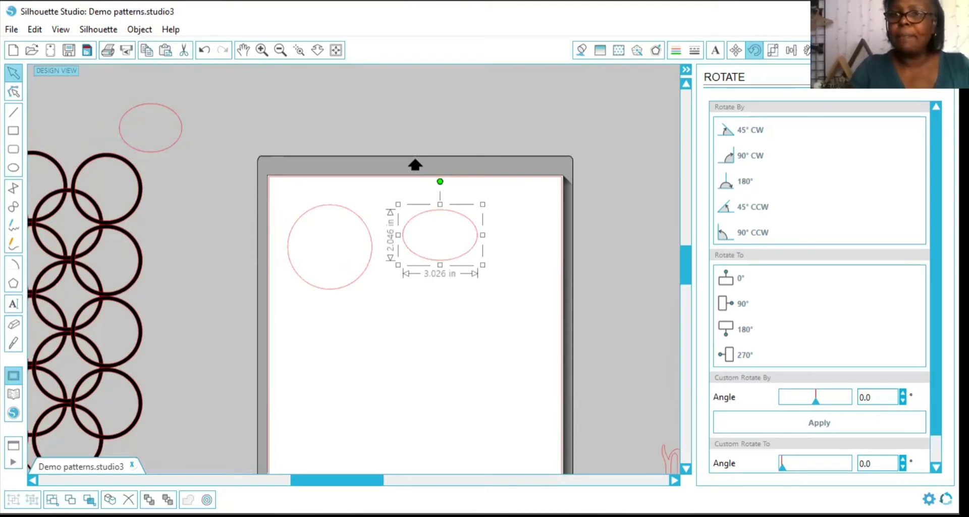
pyautogui.click(774, 52)
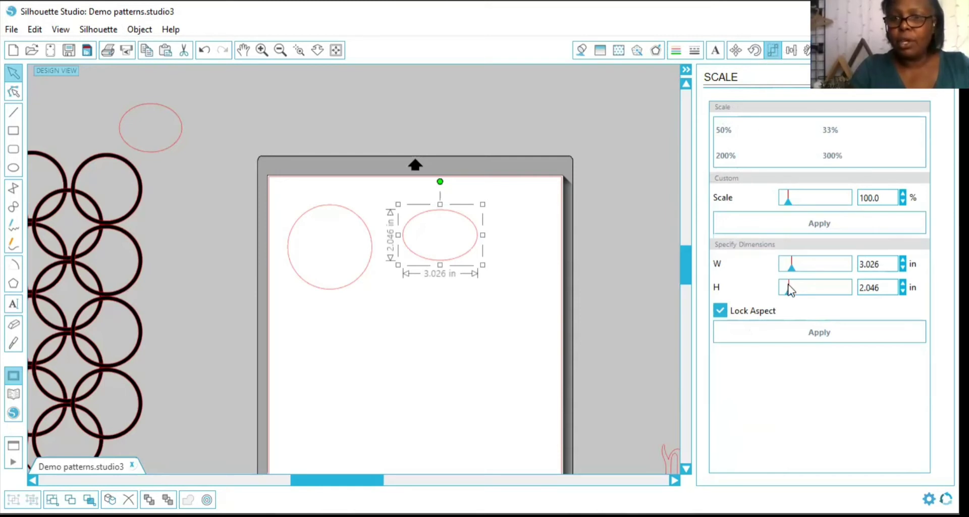
pyautogui.click(720, 311)
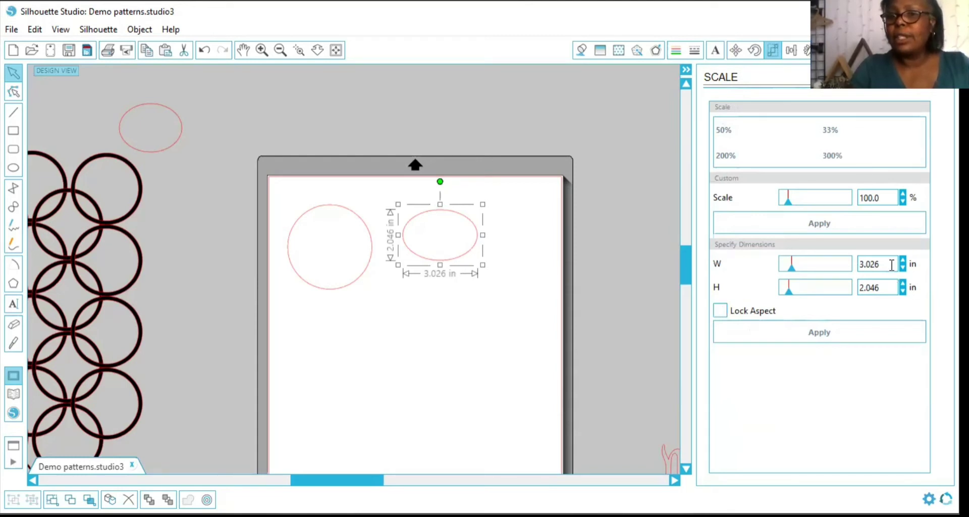
pyautogui.moveTo(883, 285); pyautogui.dragTo(819, 291)
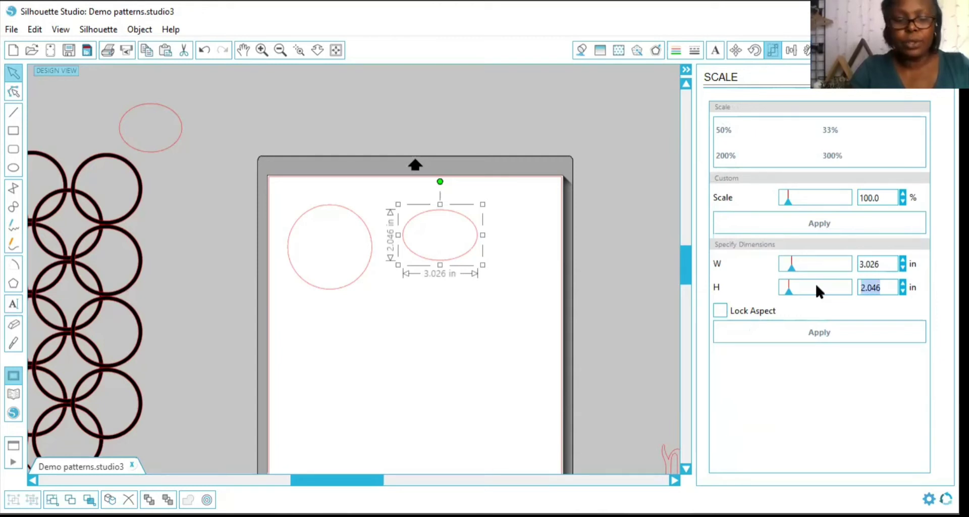
pyautogui.write('3.')
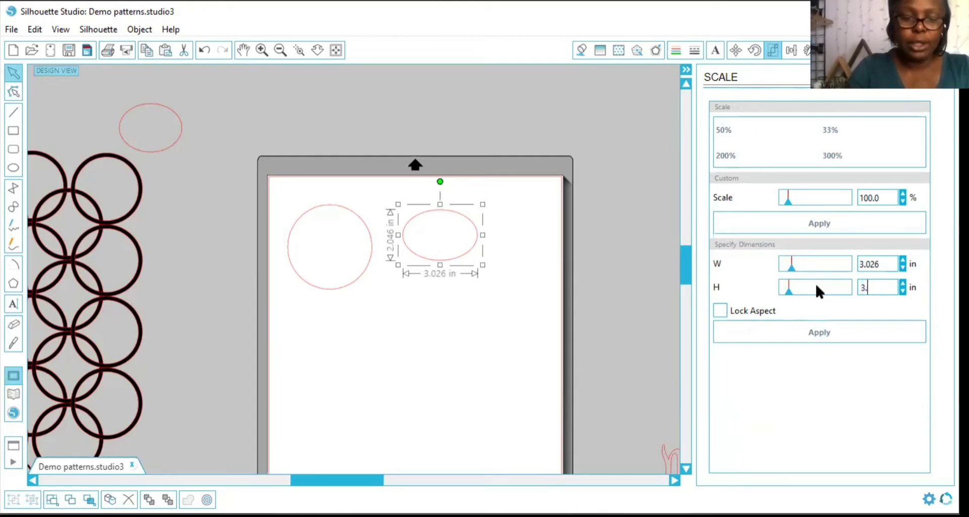
pyautogui.write('026')
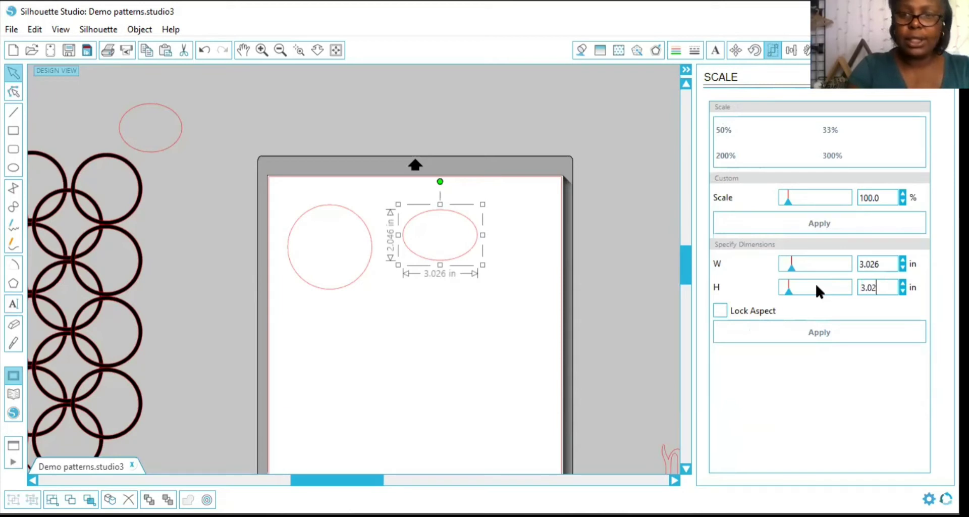
pyautogui.click(816, 334)
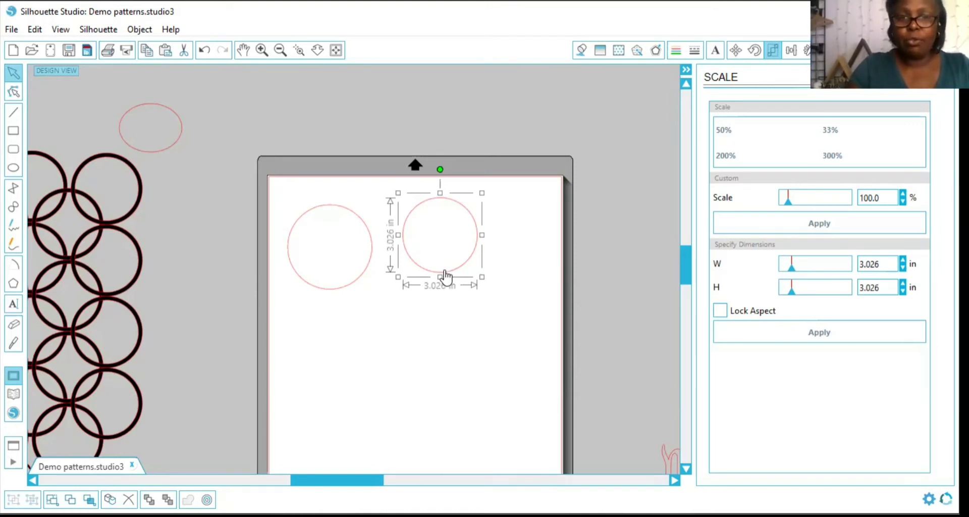
# Step: Replicate the circle as a Row of Four, then drag one circle down and left
pyautogui.rightClick(444, 276)
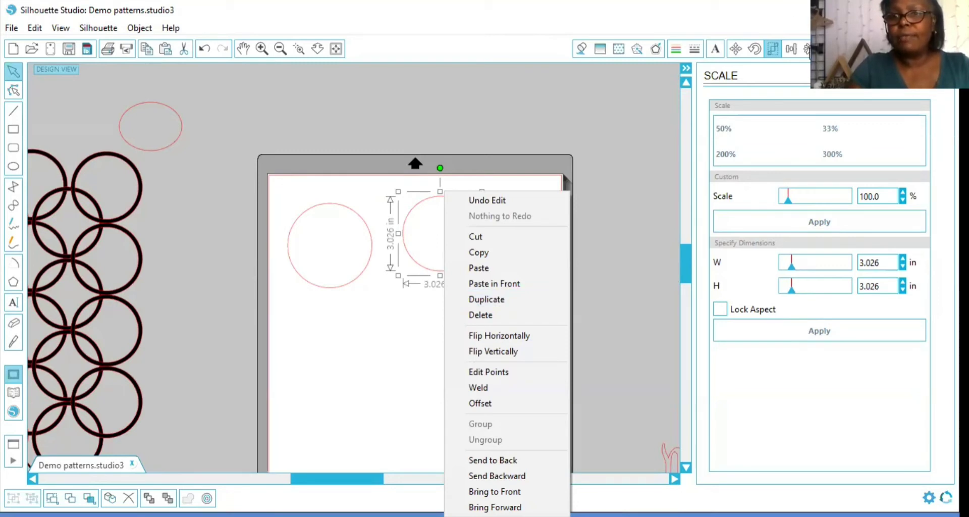
pyautogui.click(806, 49)
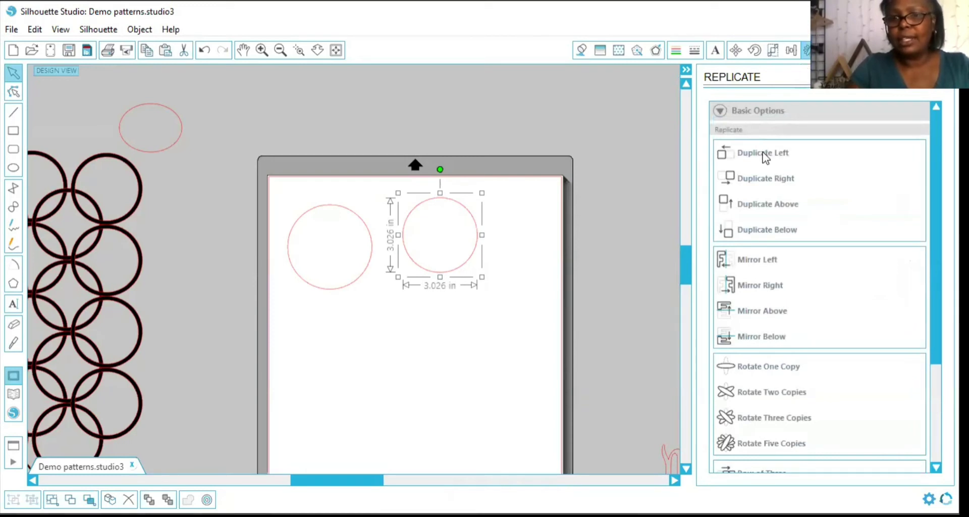
pyautogui.scroll(-5, 919, 299)
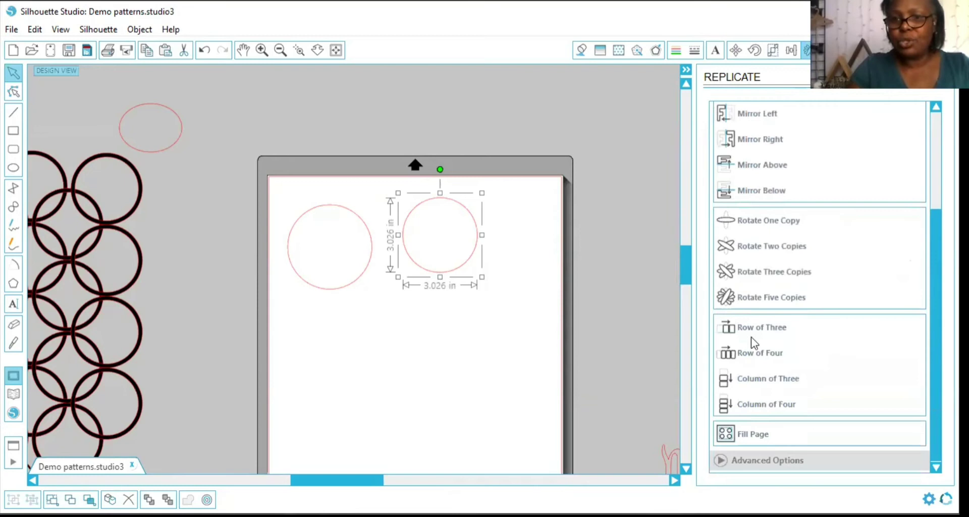
pyautogui.click(749, 354)
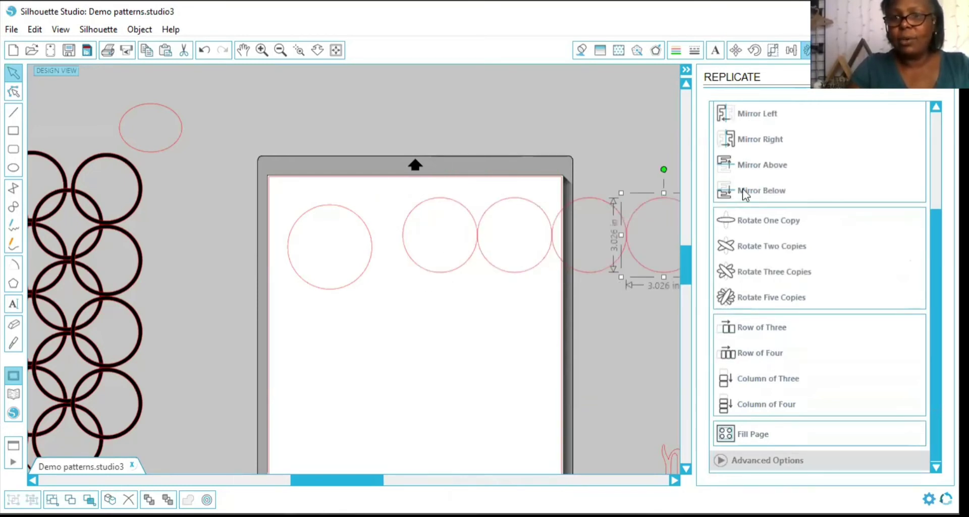
pyautogui.click(748, 249)
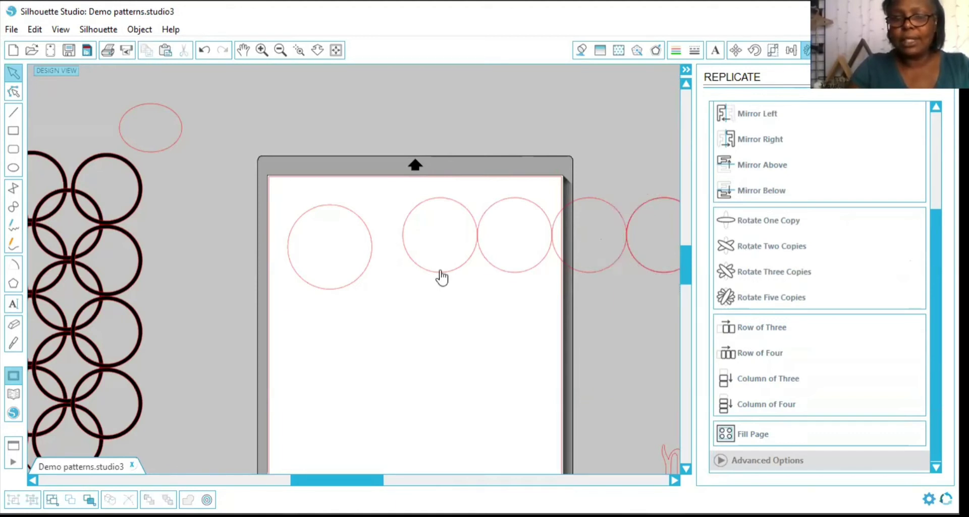
pyautogui.moveTo(439, 275); pyautogui.dragTo(418, 311)
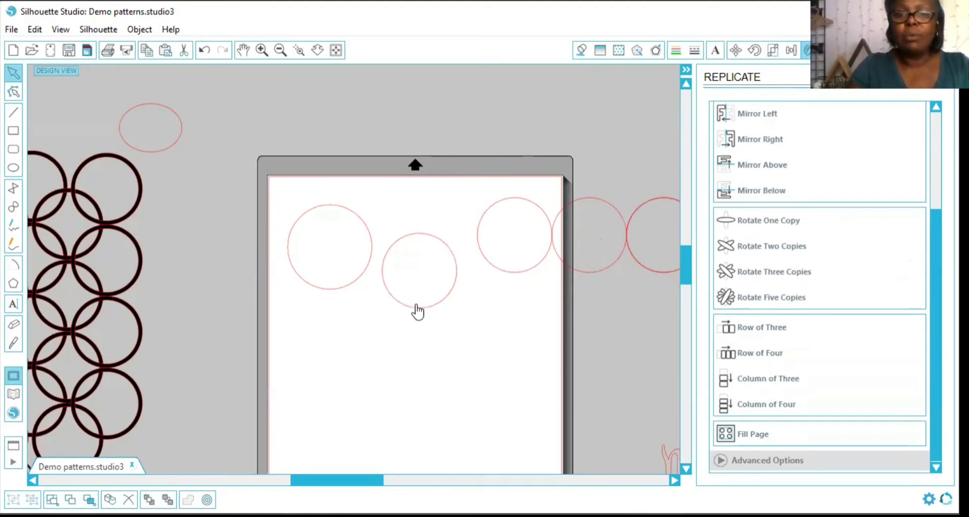
# Step: Enlarge the third circle to 3.372 in
pyautogui.click(502, 276)
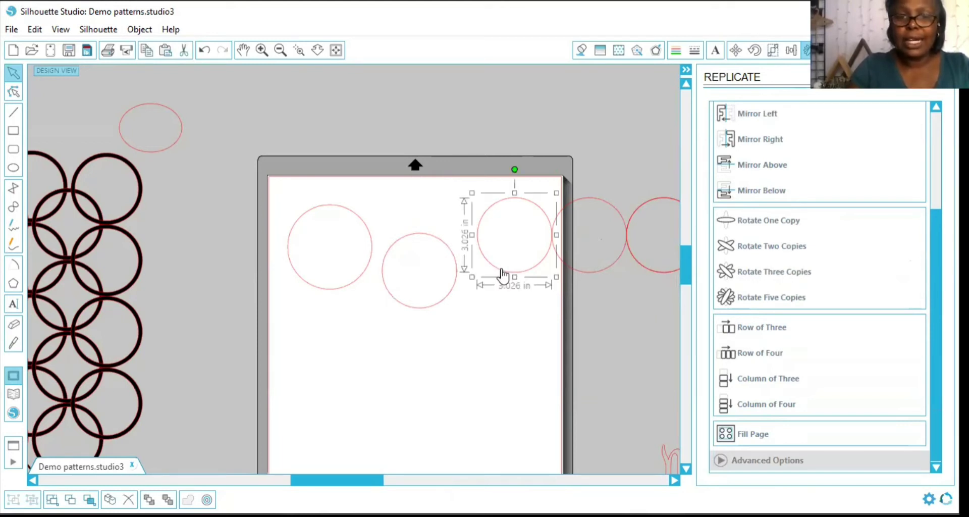
pyautogui.moveTo(503, 275); pyautogui.dragTo(486, 284)
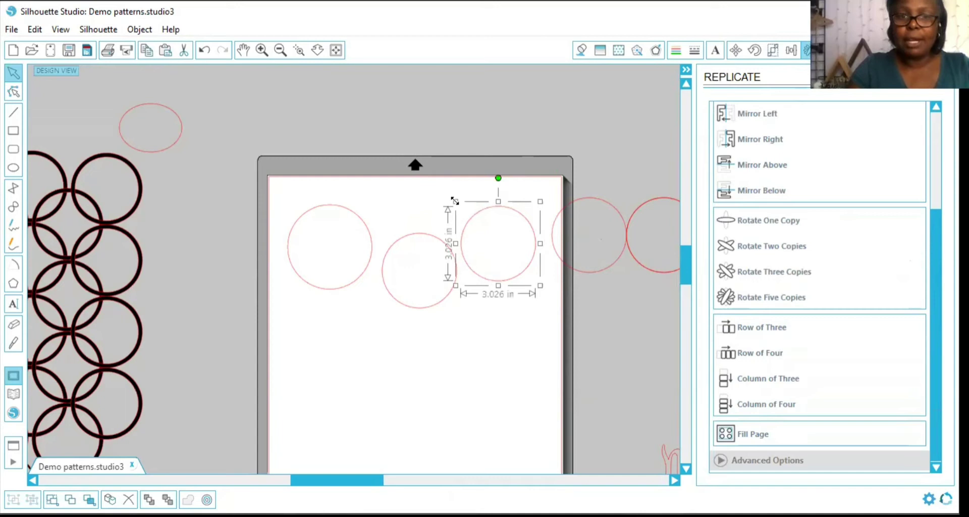
pyautogui.moveTo(453, 200); pyautogui.dragTo(440, 195)
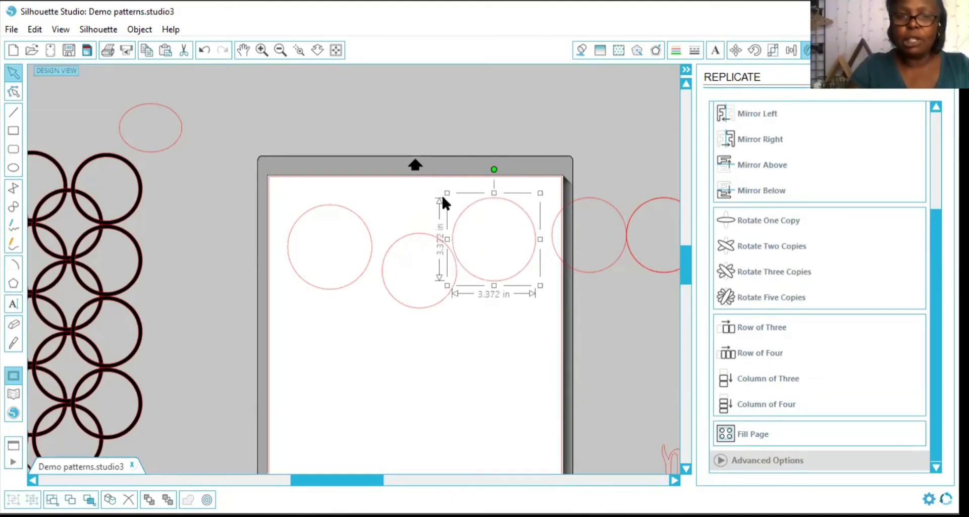
# Step: Drag the middle circle onto the enlarged one and centre the two circles on each other
pyautogui.moveTo(449, 242); pyautogui.dragTo(493, 208)
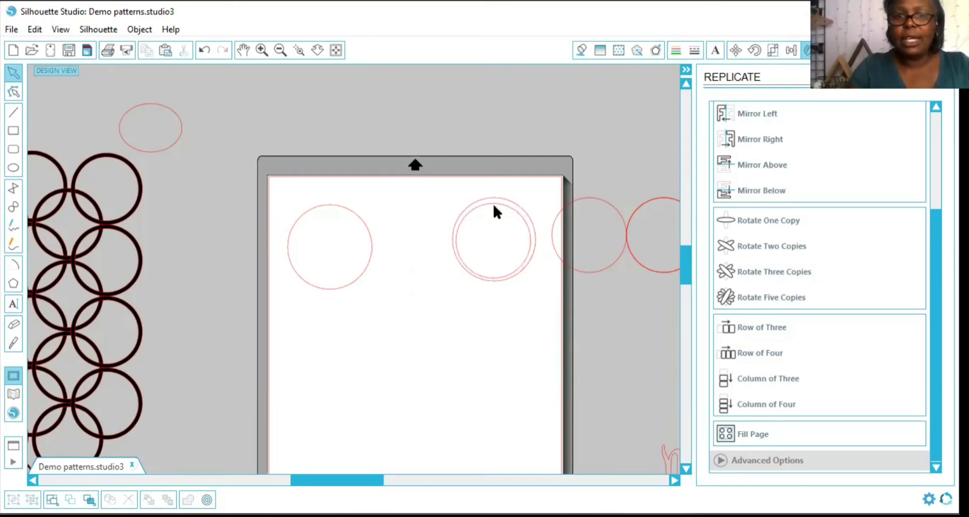
pyautogui.click(490, 231)
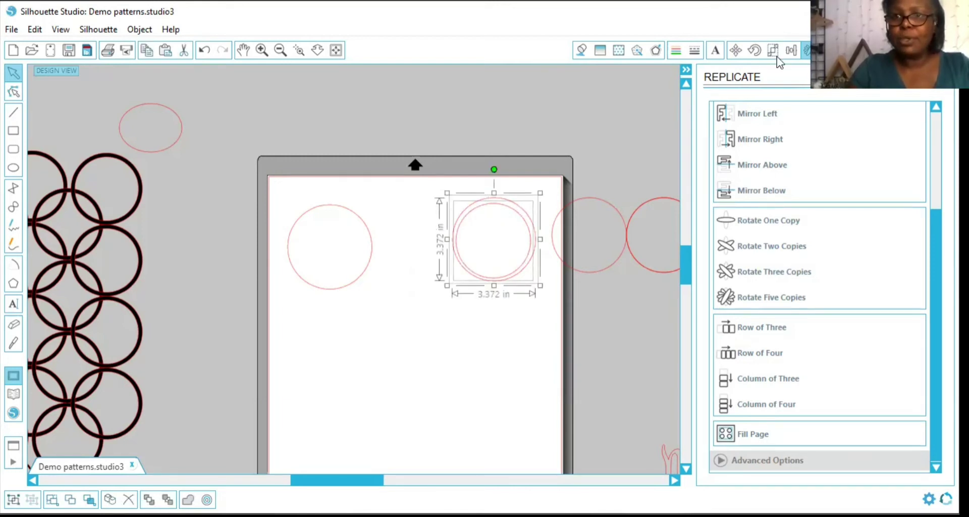
pyautogui.click(792, 50)
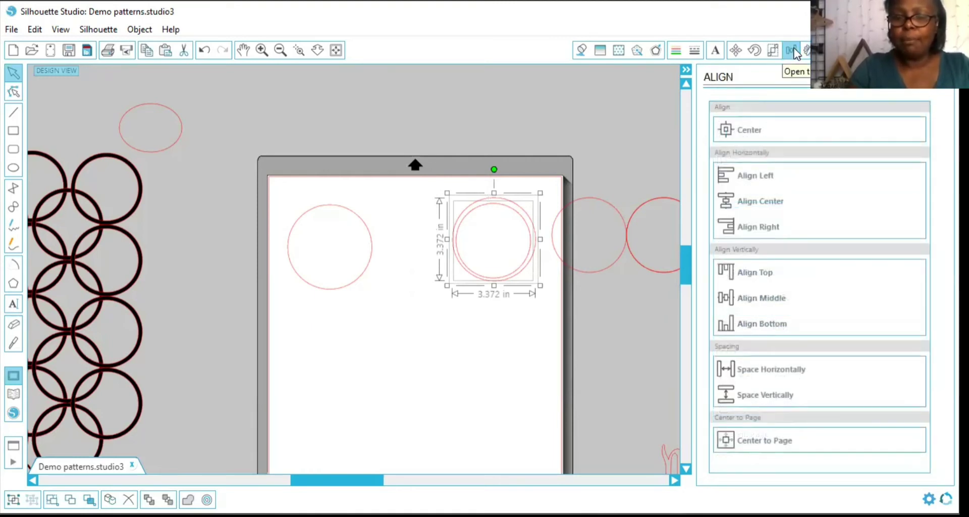
pyautogui.click(750, 132)
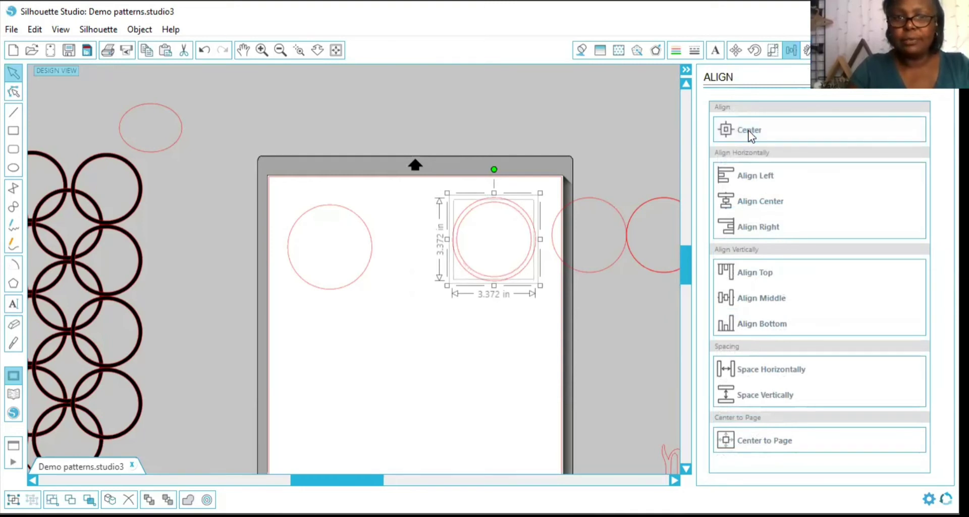
# Step: Make the two concentric circles a compound path and shift the ring left
pyautogui.rightClick(522, 210)
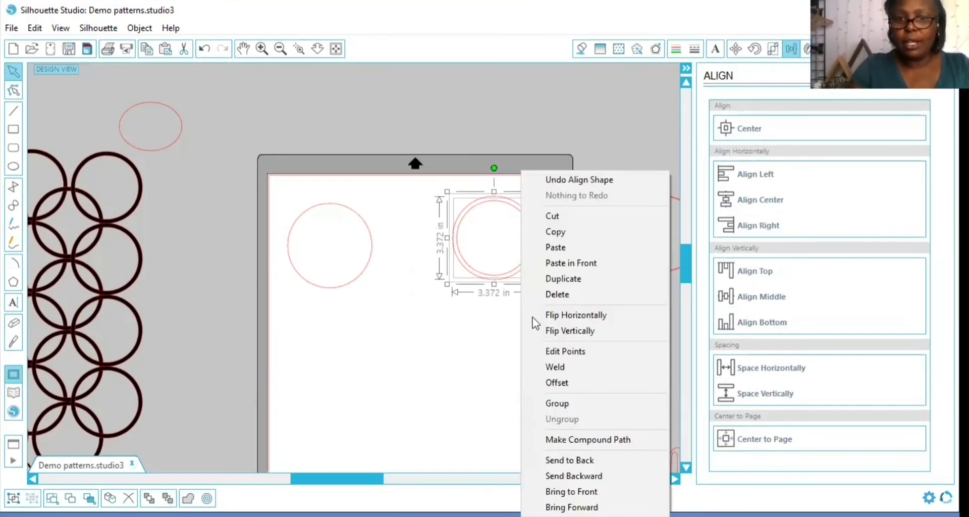
pyautogui.click(557, 440)
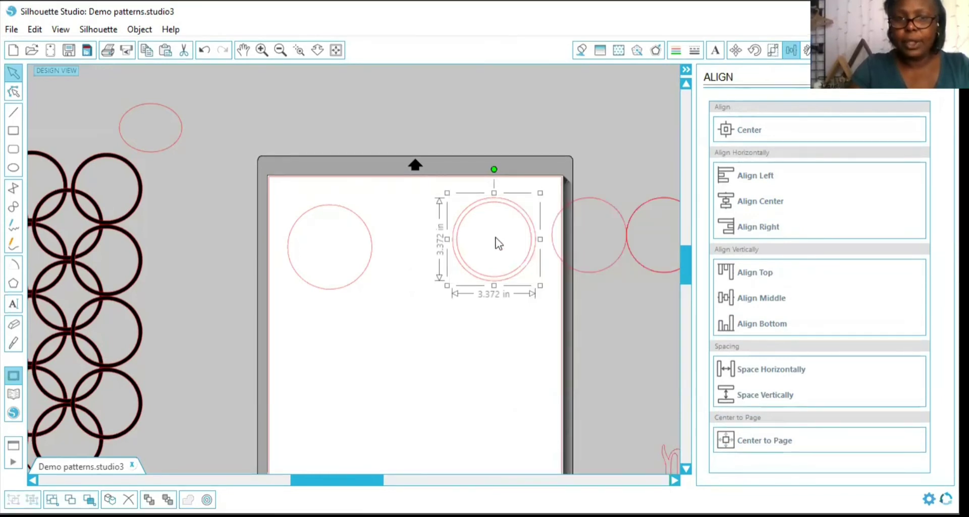
pyautogui.moveTo(497, 282); pyautogui.dragTo(464, 283)
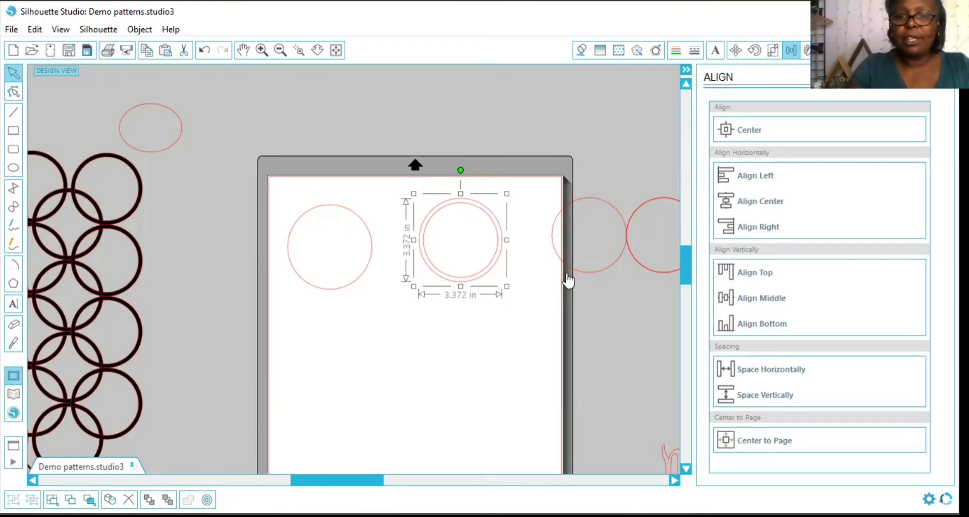
# Step: Bring the right circle onto the page edge, enlarge it to 3.329 in, and centre the pair
pyautogui.moveTo(568, 281); pyautogui.dragTo(545, 283)
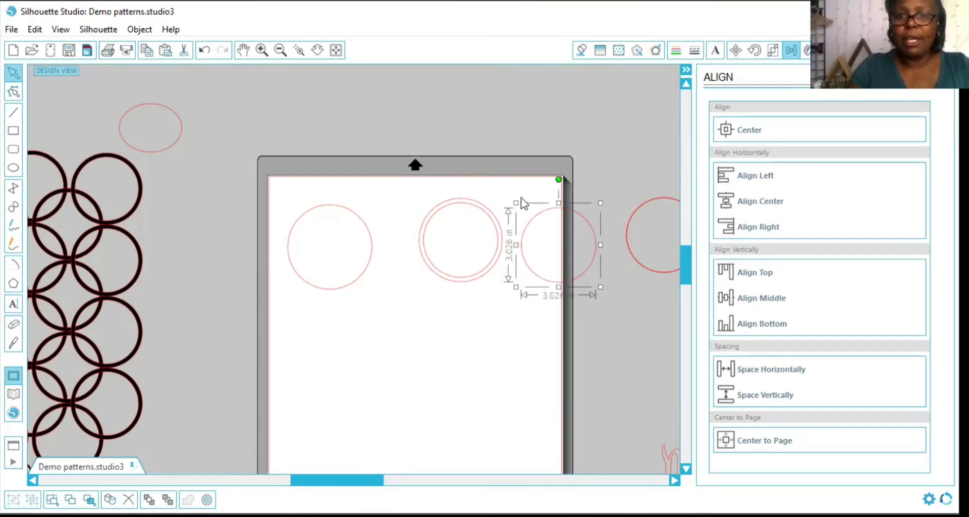
pyautogui.moveTo(516, 202); pyautogui.dragTo(509, 194)
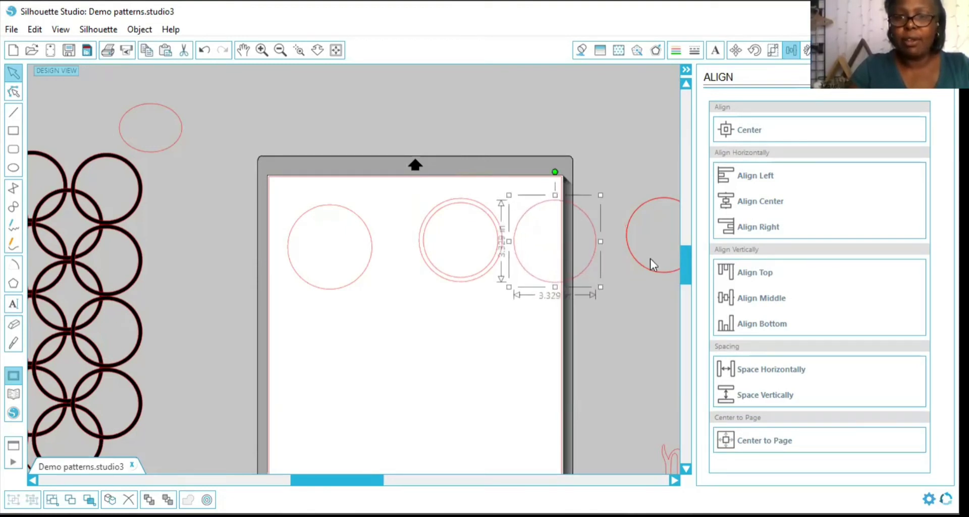
pyautogui.click(648, 274)
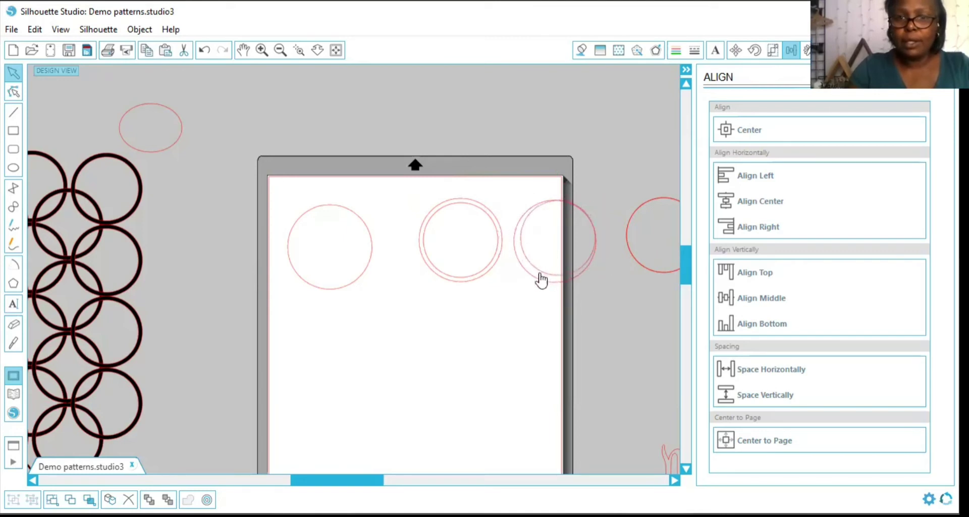
pyautogui.click(570, 237)
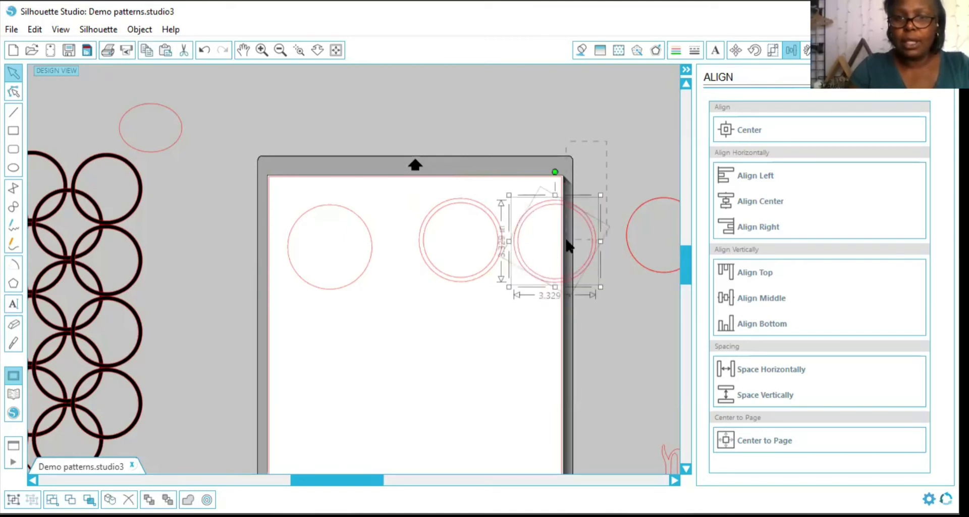
pyautogui.click(750, 131)
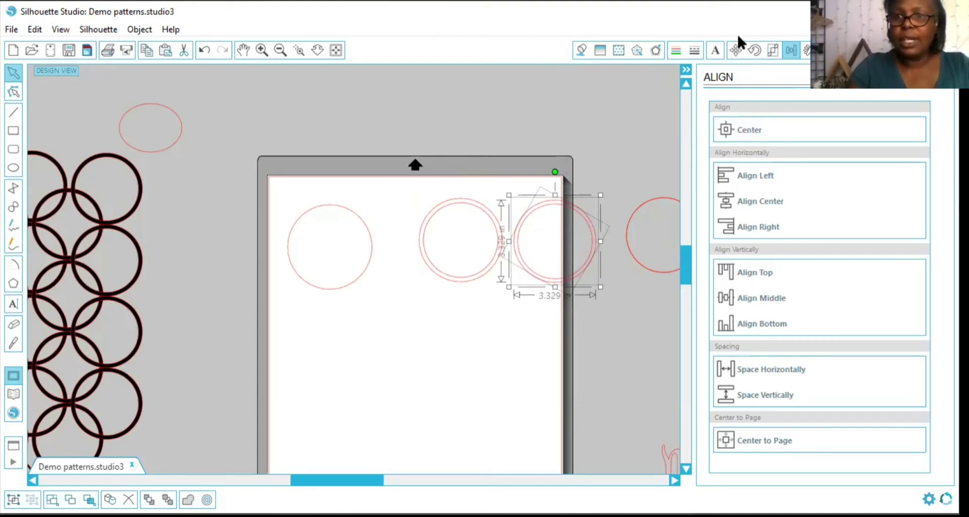
# Step: Fill the pair black, make it a compound path ring, and move it to the mat's top-right edge
pyautogui.click(581, 52)
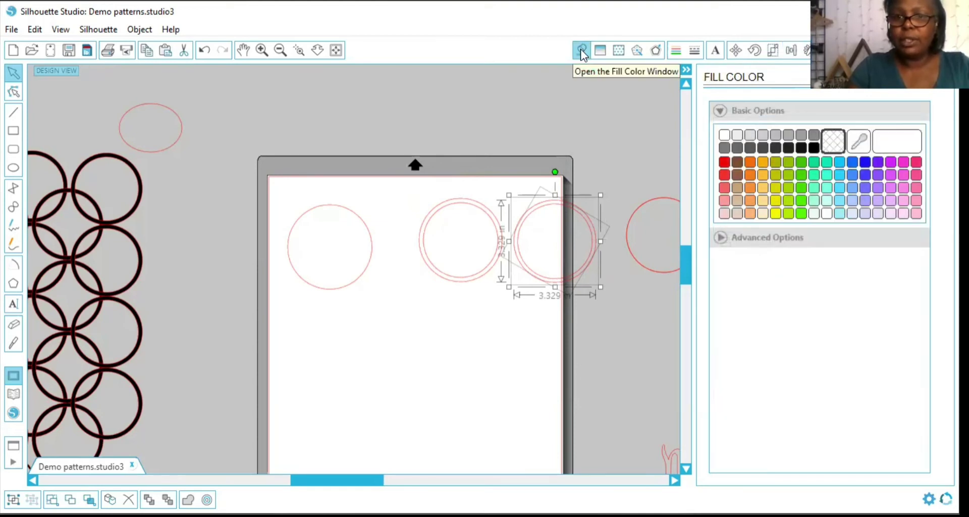
pyautogui.click(813, 147)
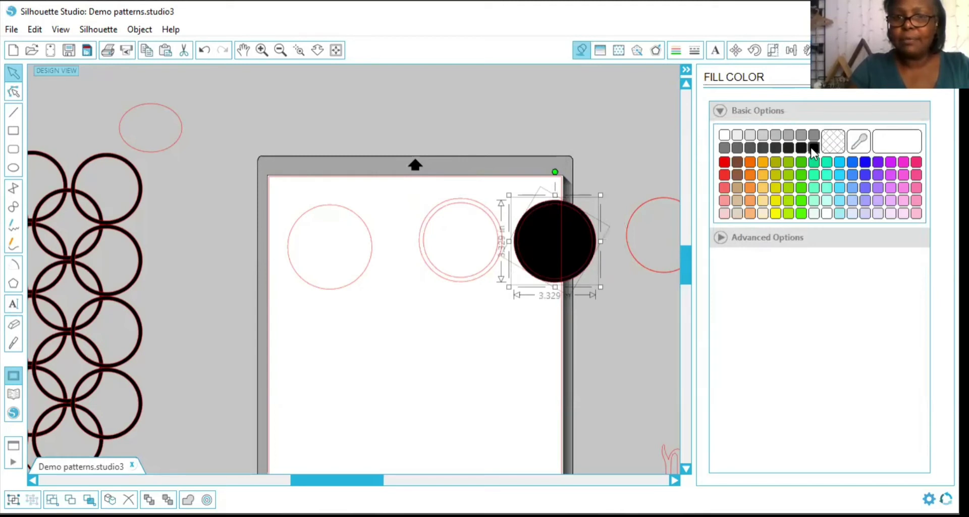
pyautogui.click(603, 238)
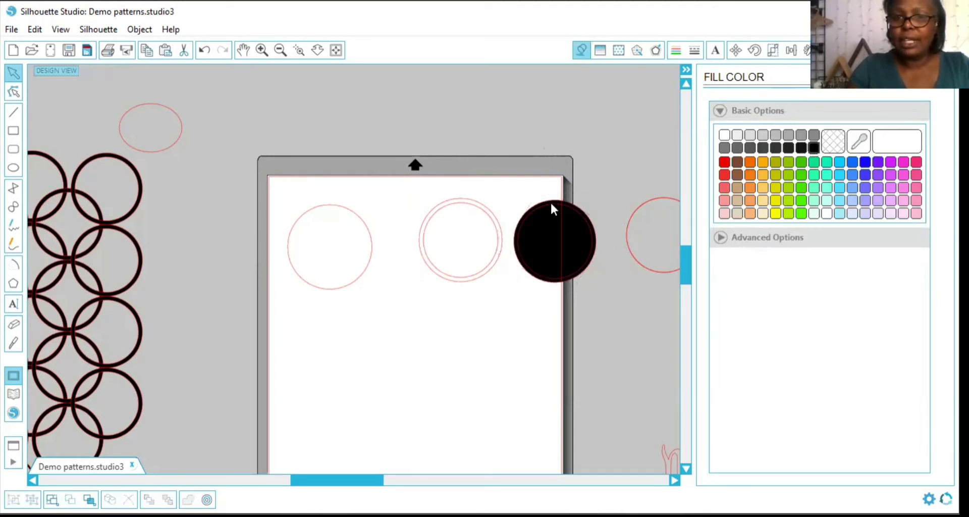
pyautogui.click(553, 235)
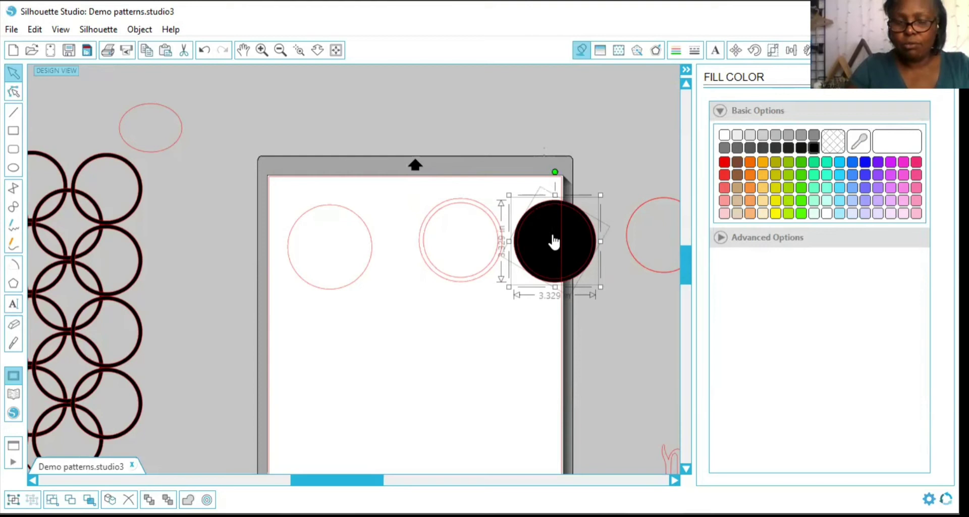
pyautogui.rightClick(553, 241)
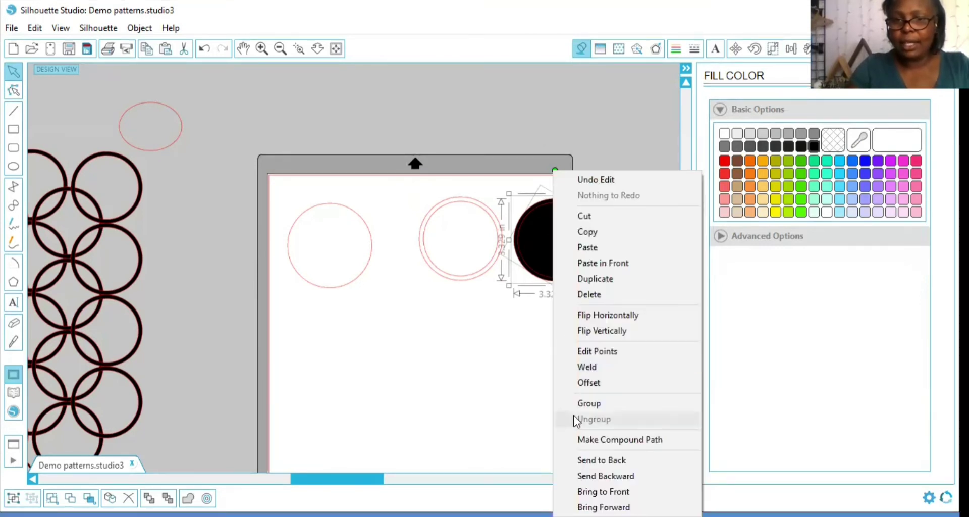
pyautogui.click(585, 439)
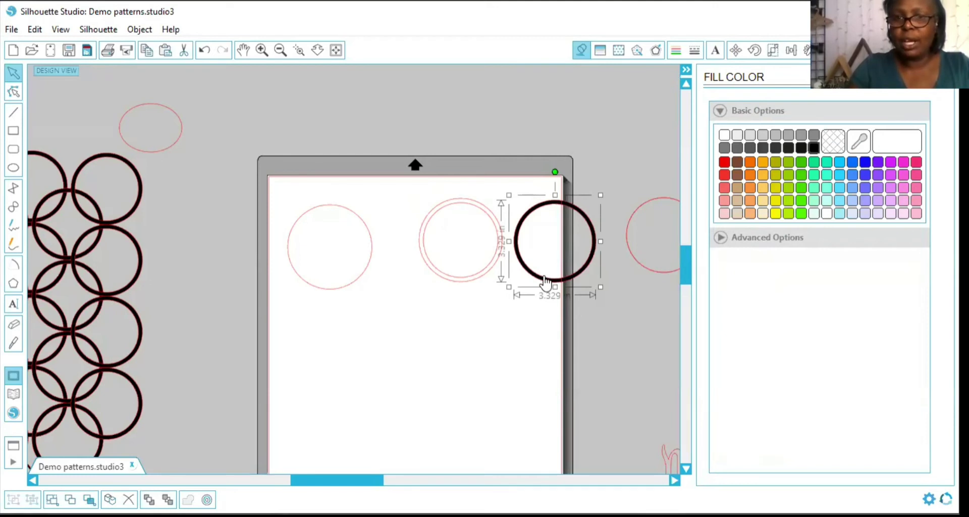
pyautogui.moveTo(545, 281); pyautogui.dragTo(561, 201)
# Step: Fill the red circle pair black, duplicate the ring, and resize and move the copy
pyautogui.click(501, 259)
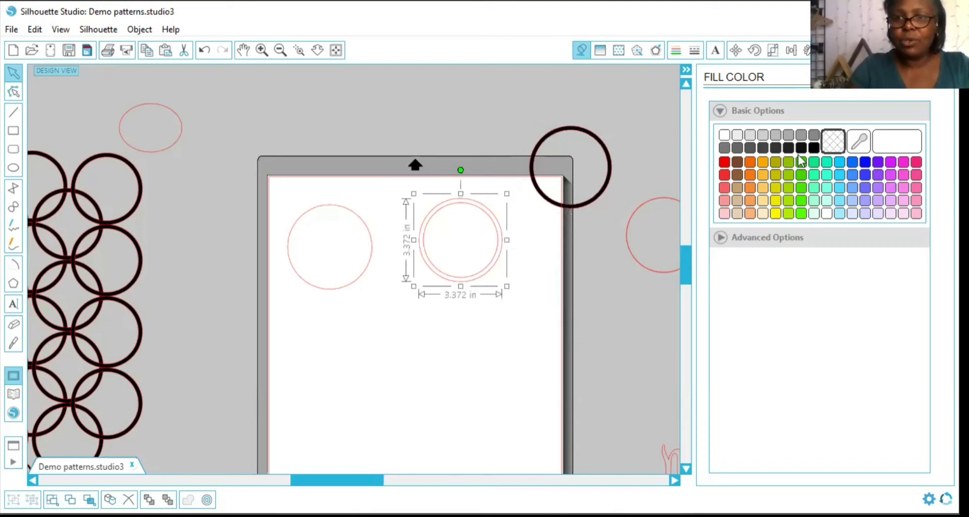
pyautogui.click(812, 148)
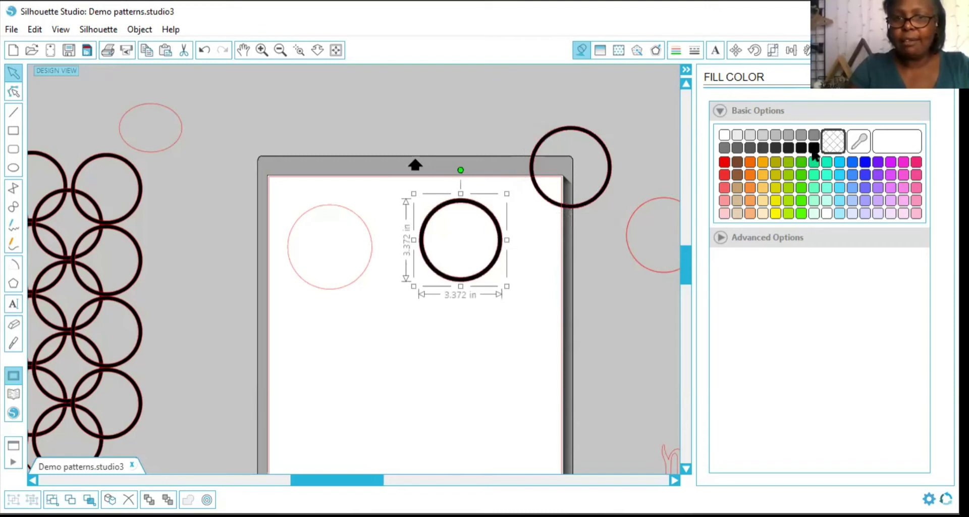
pyautogui.rightClick(497, 266)
pyautogui.click(526, 280)
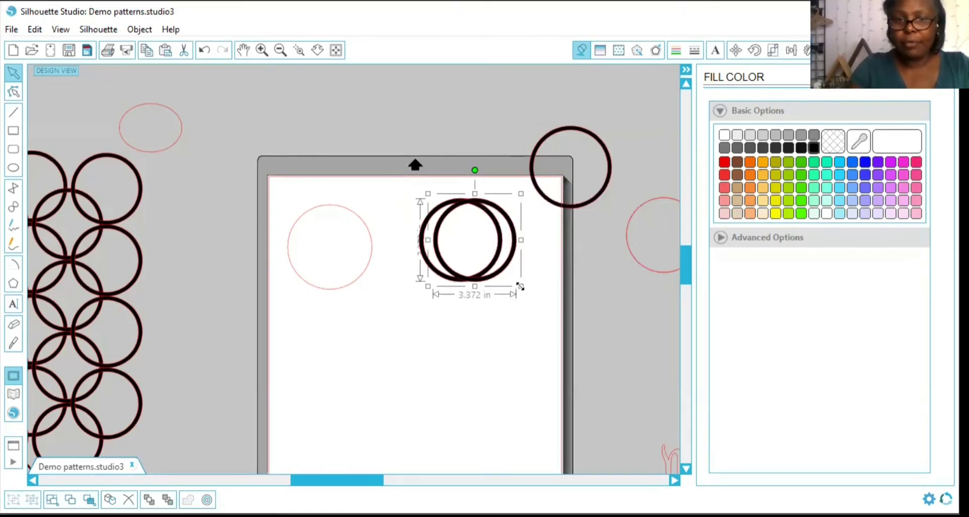
pyautogui.moveTo(520, 285); pyautogui.dragTo(525, 292)
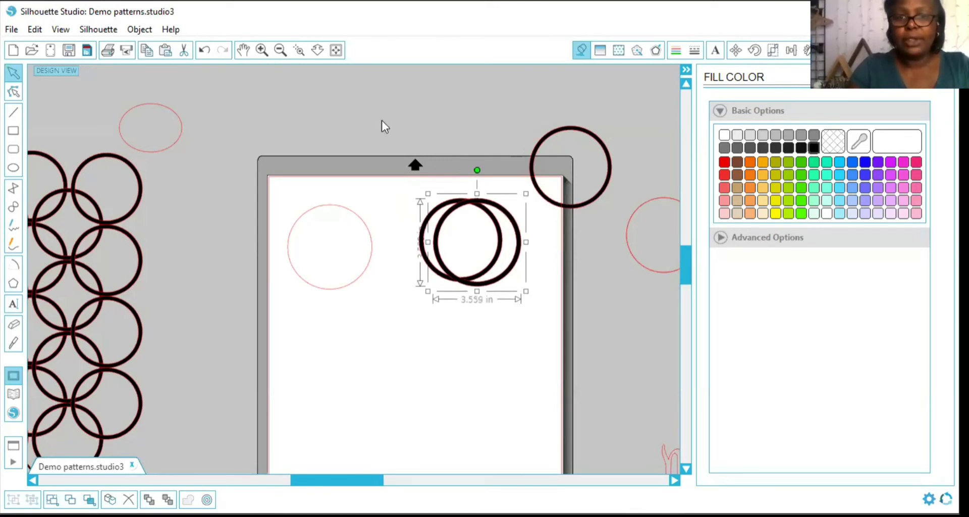
pyautogui.moveTo(520, 237); pyautogui.dragTo(540, 260)
# Step: Undo four changes back to the original ring size, offset the ring, and duplicate it again
pyautogui.click(203, 50)
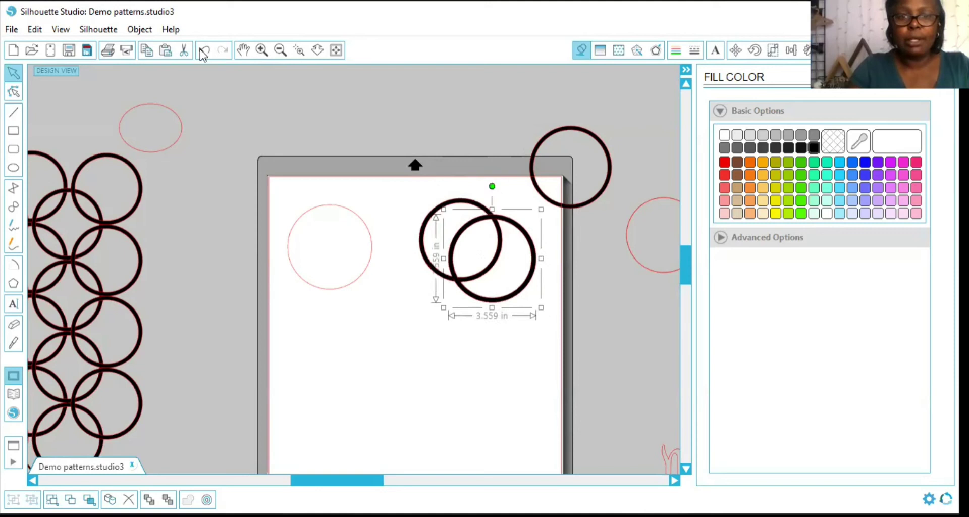
pyautogui.click(204, 50)
pyautogui.click(204, 50)
pyautogui.click(204, 50)
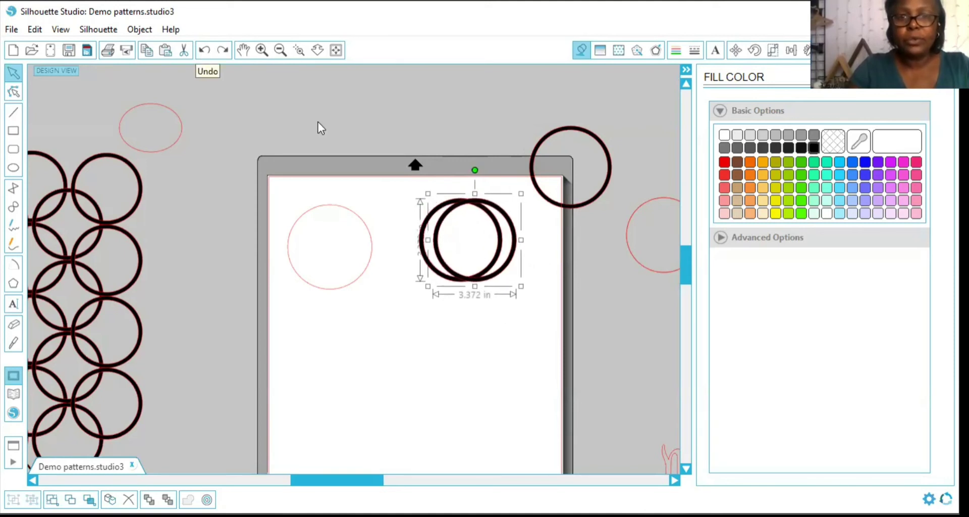
pyautogui.moveTo(497, 281)
pyautogui.mouseDown()
pyautogui.moveTo(515, 293)
pyautogui.moveTo(495, 283)
pyautogui.mouseUp()
pyautogui.rightClick(495, 283)
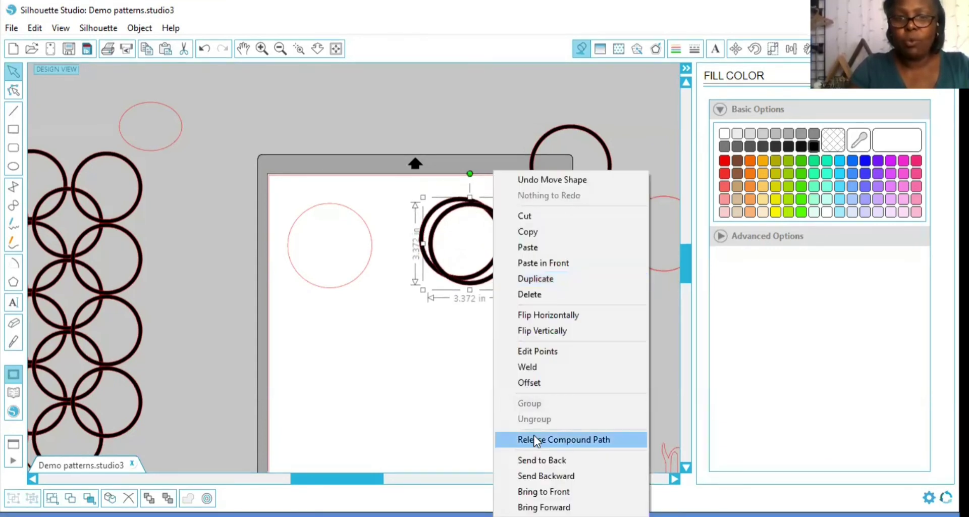
pyautogui.click(529, 277)
# Step: Place the third ring over the others, then nudge the whole ring group slightly left
pyautogui.moveTo(516, 272); pyautogui.dragTo(489, 281)
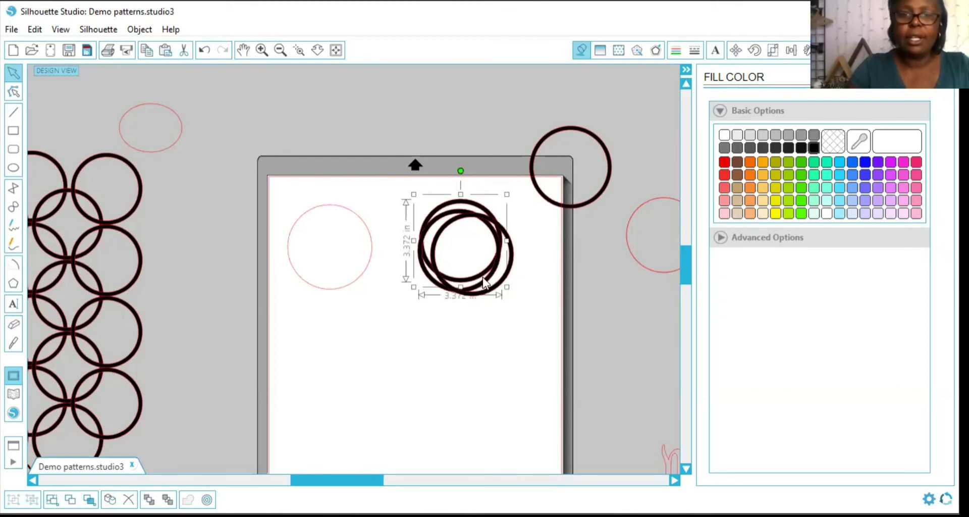
pyautogui.click(475, 353)
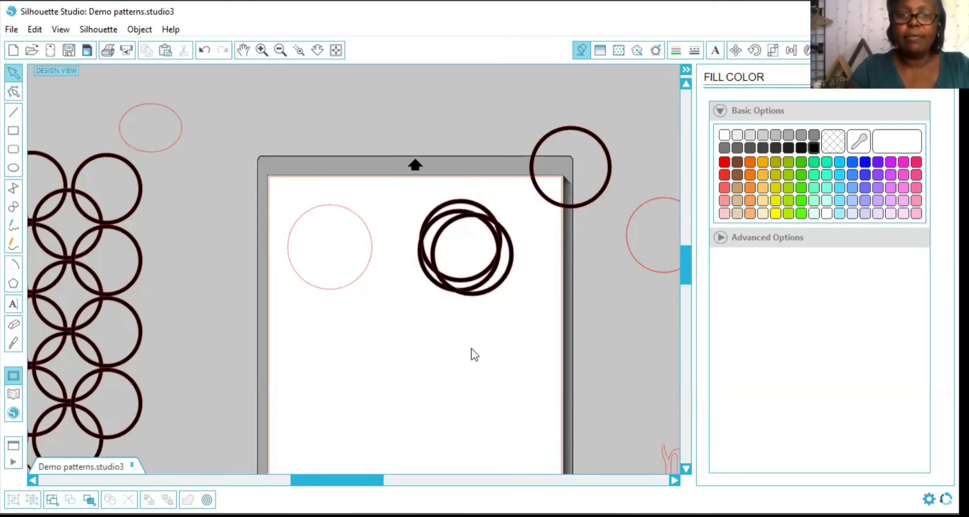
pyautogui.click(508, 279)
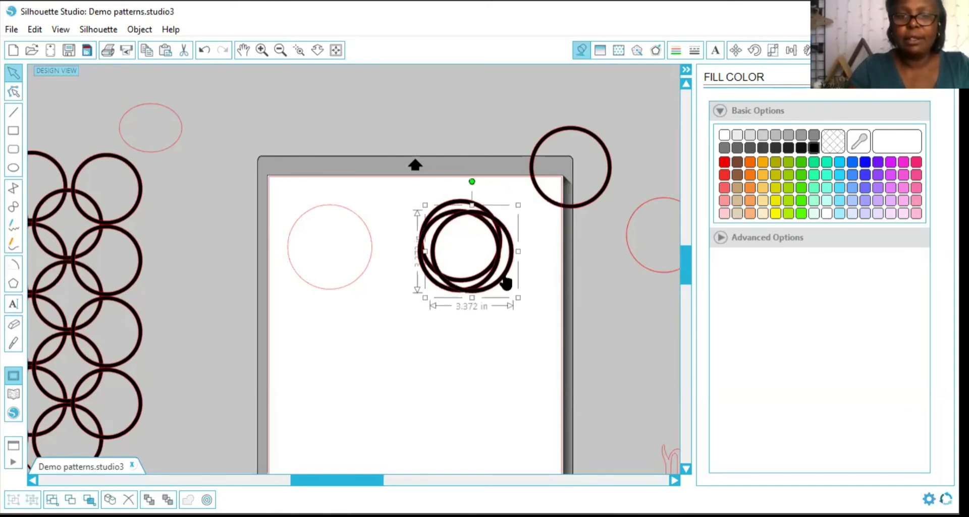
pyautogui.moveTo(506, 279); pyautogui.dragTo(504, 279)
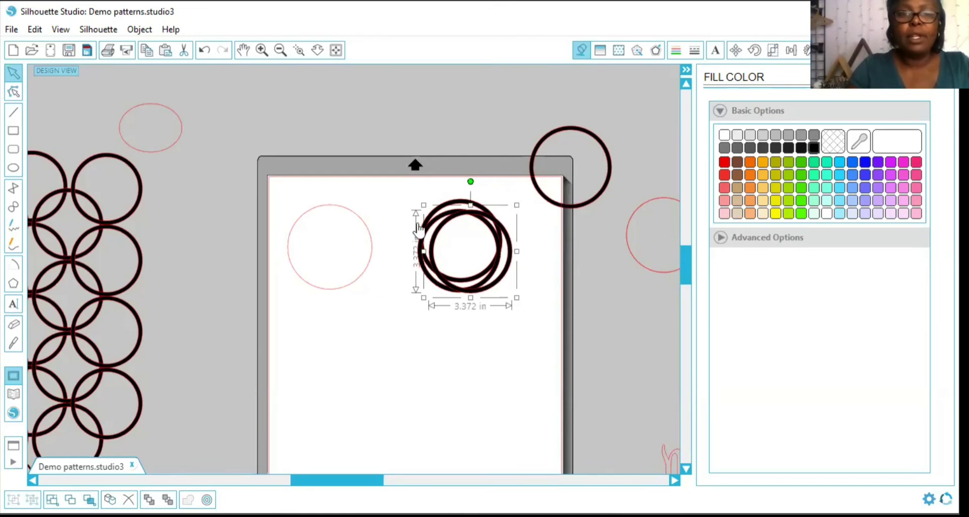
# Step: Add a text letter M below the circles and enlarge it to about 1.764 by 2.365 in
pyautogui.click(14, 307)
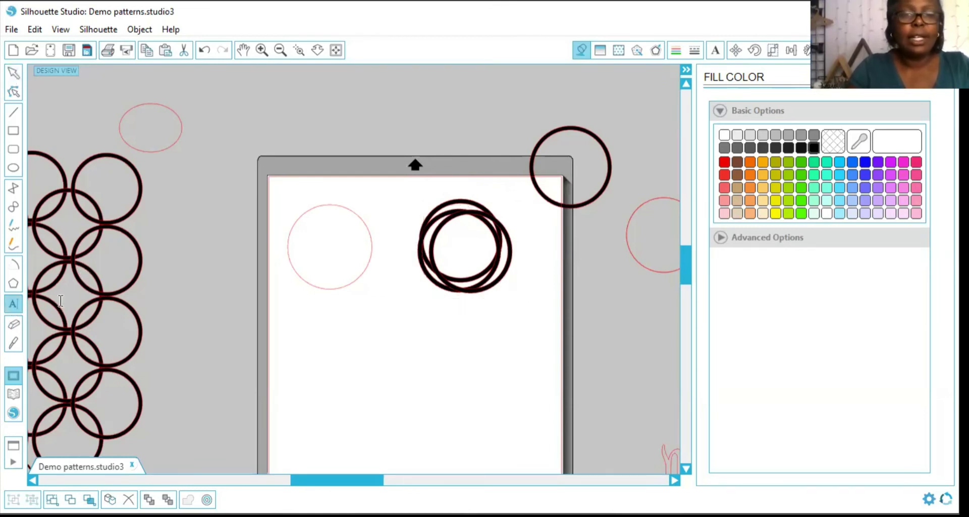
pyautogui.click(302, 339)
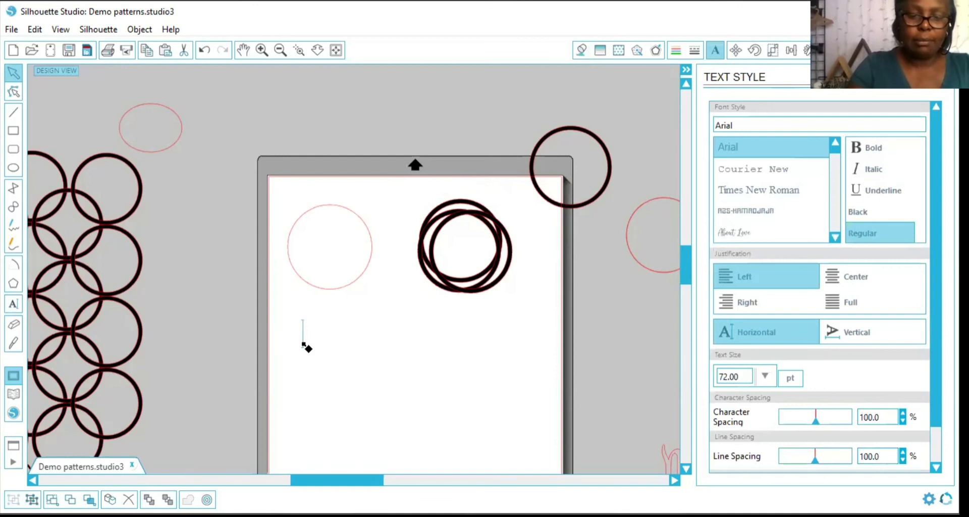
pyautogui.write('M')
pyautogui.press('Escape')
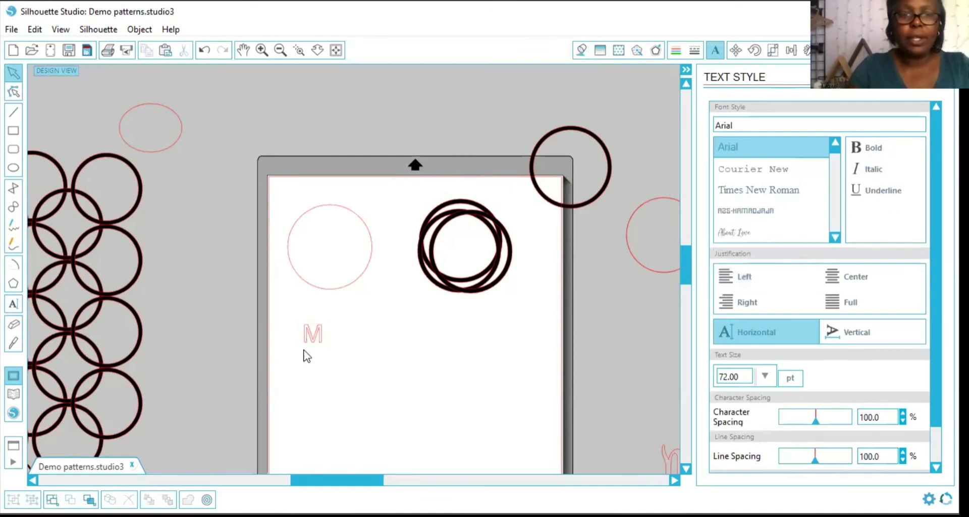
pyautogui.click(318, 335)
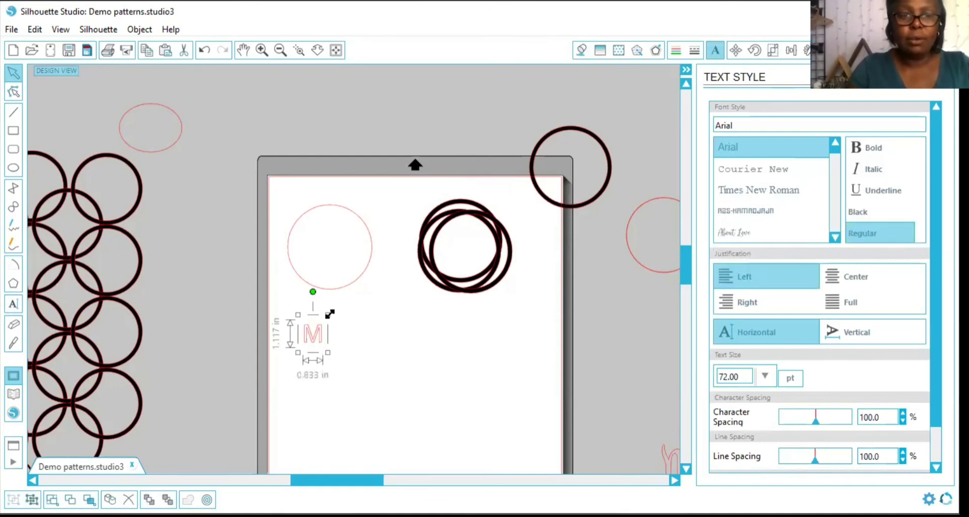
pyautogui.moveTo(329, 314); pyautogui.dragTo(351, 358)
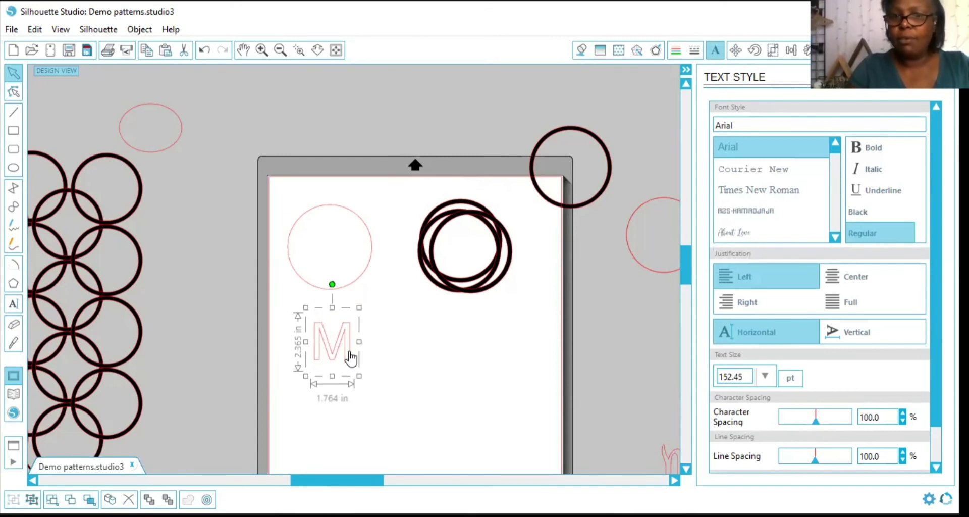
# Step: Change the M's font to Times New Roman and fill it solid black
pyautogui.doubleClick(351, 357)
pyautogui.moveTo(351, 358); pyautogui.dragTo(268, 329)
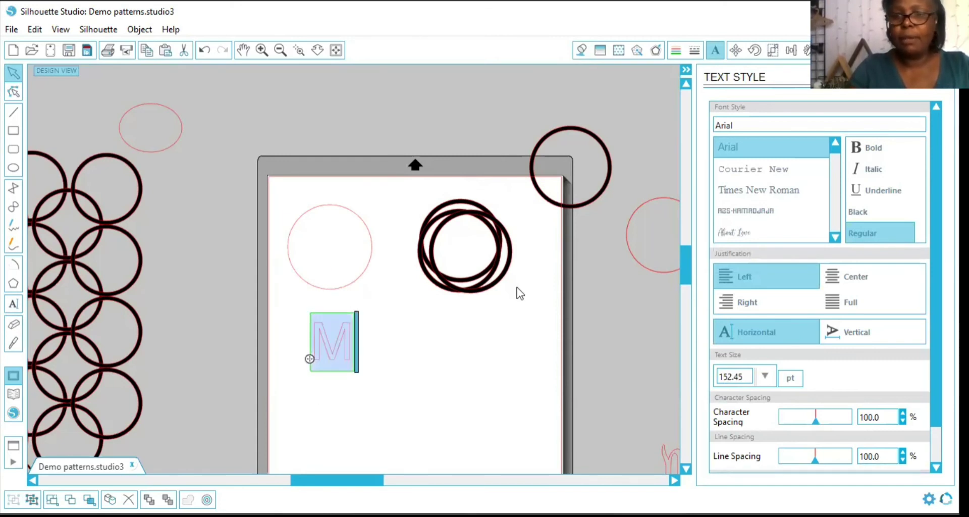
pyautogui.click(752, 190)
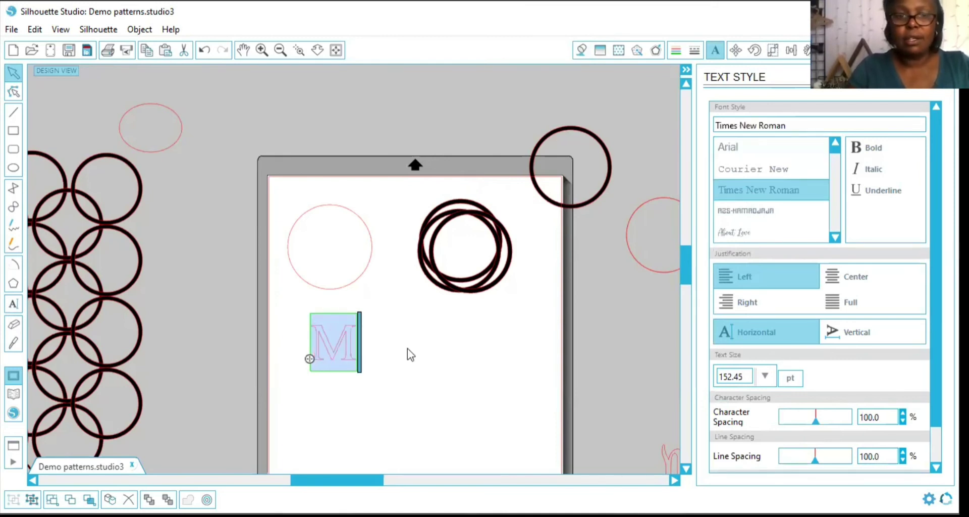
pyautogui.click(382, 359)
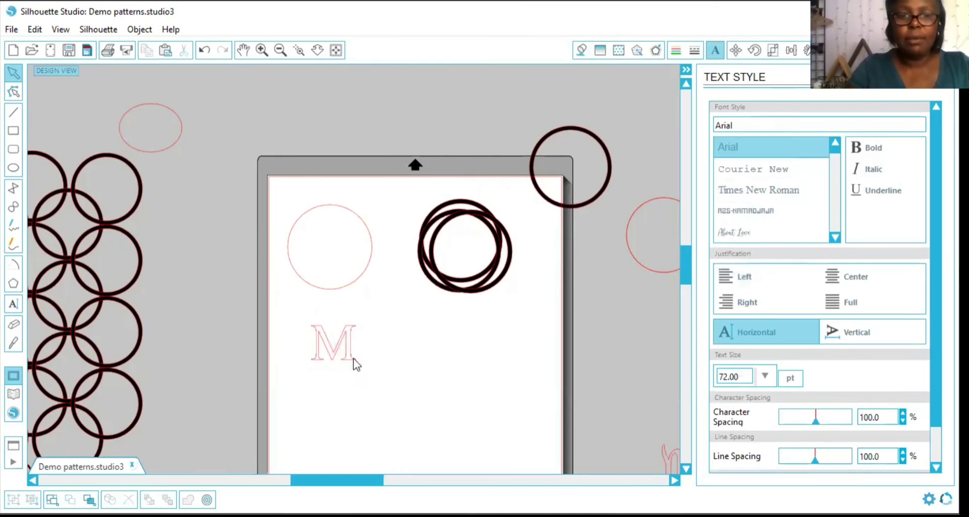
pyautogui.click(353, 359)
pyautogui.click(581, 50)
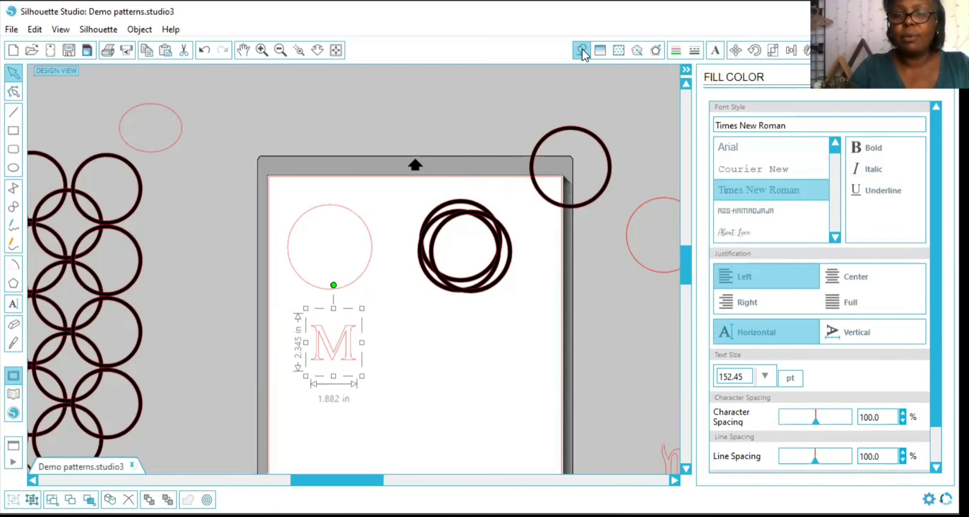
pyautogui.click(814, 147)
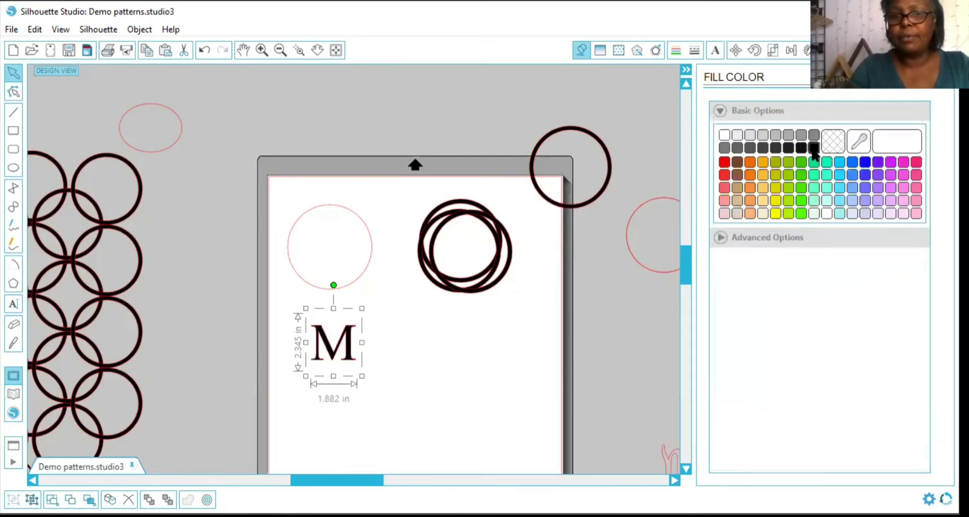
# Step: Move and enlarge the M into the centre of the rings, then marquee-select it with all rings
pyautogui.moveTo(353, 348); pyautogui.dragTo(484, 249)
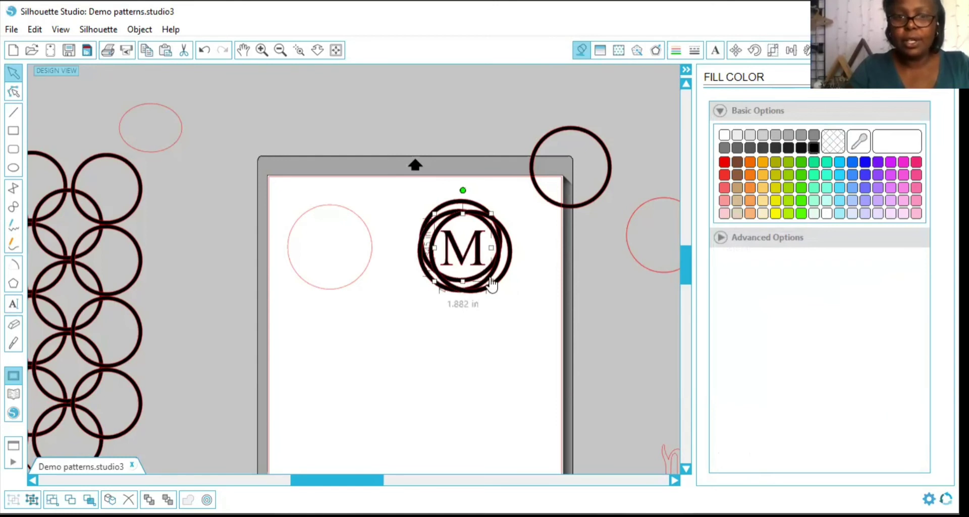
pyautogui.moveTo(491, 280)
pyautogui.mouseDown()
pyautogui.moveTo(500, 292)
pyautogui.moveTo(484, 268)
pyautogui.moveTo(502, 291)
pyautogui.mouseUp()
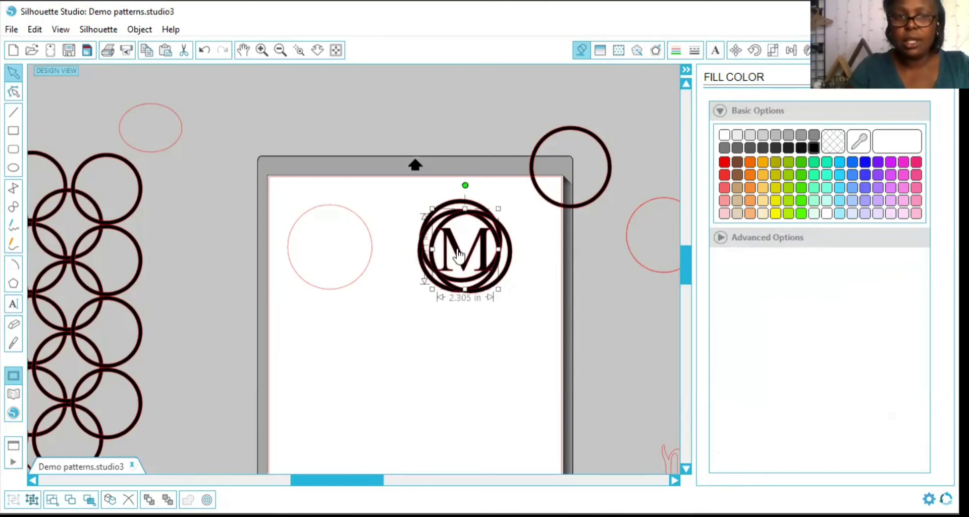
pyautogui.click(261, 51)
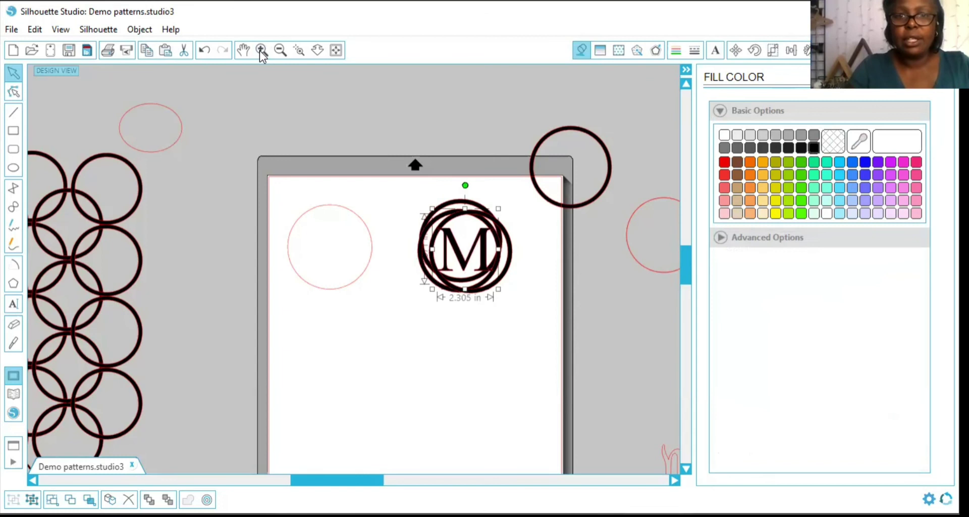
pyautogui.click(415, 197)
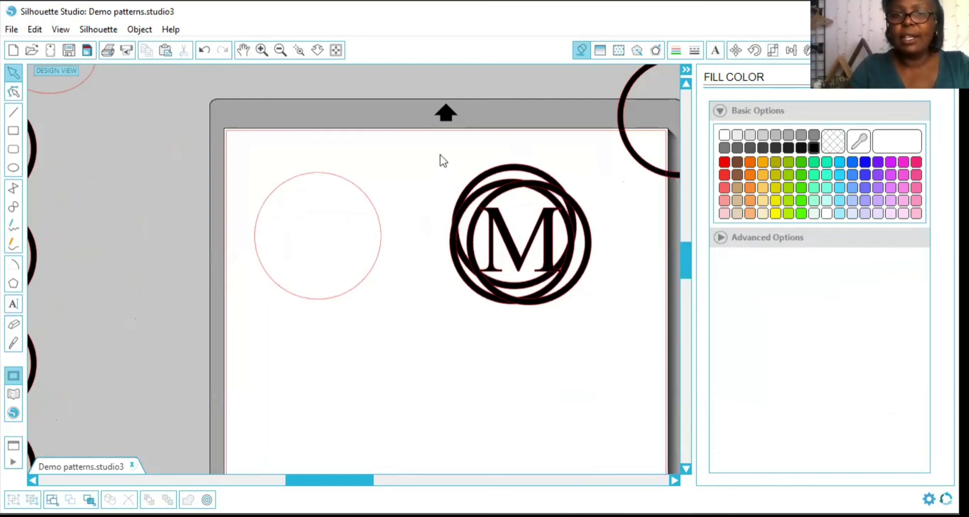
pyautogui.click(489, 226)
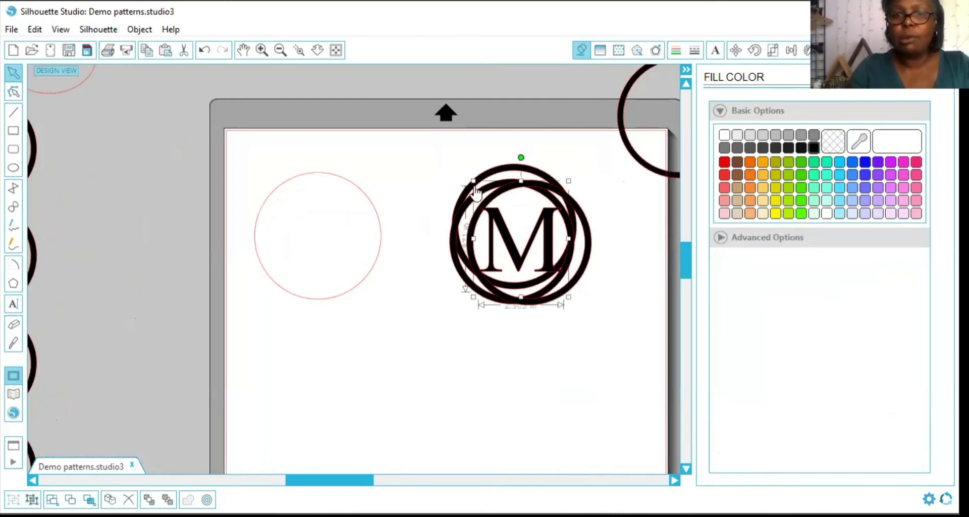
pyautogui.moveTo(472, 181); pyautogui.dragTo(470, 180)
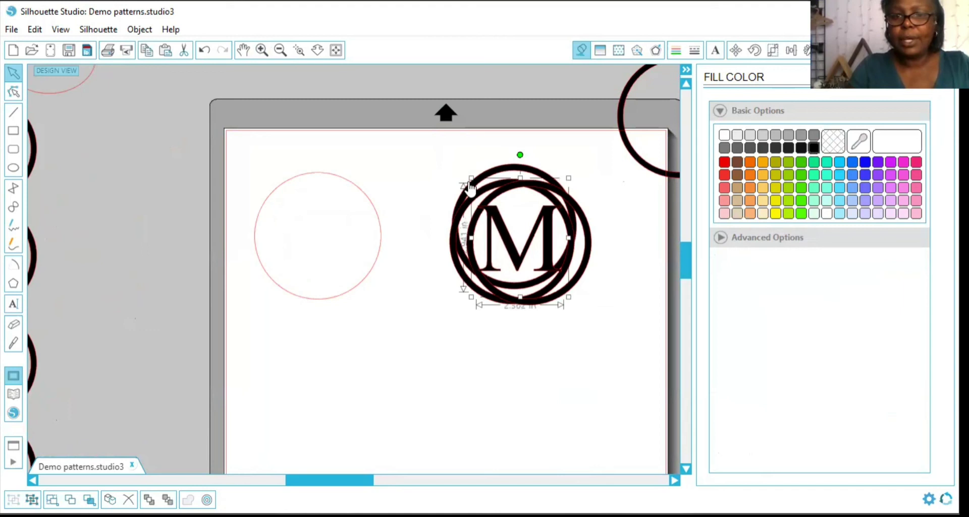
pyautogui.moveTo(520, 261); pyautogui.dragTo(519, 262)
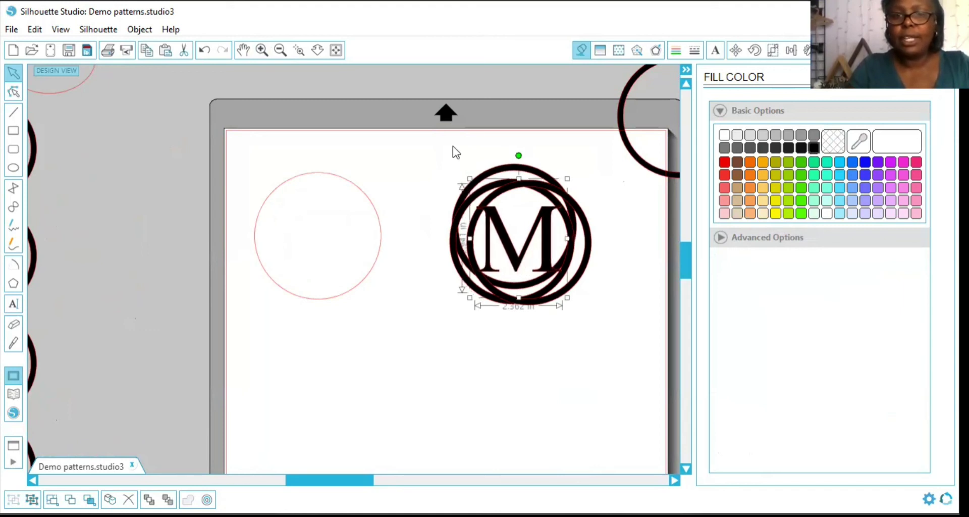
pyautogui.moveTo(452, 145); pyautogui.dragTo(525, 200)
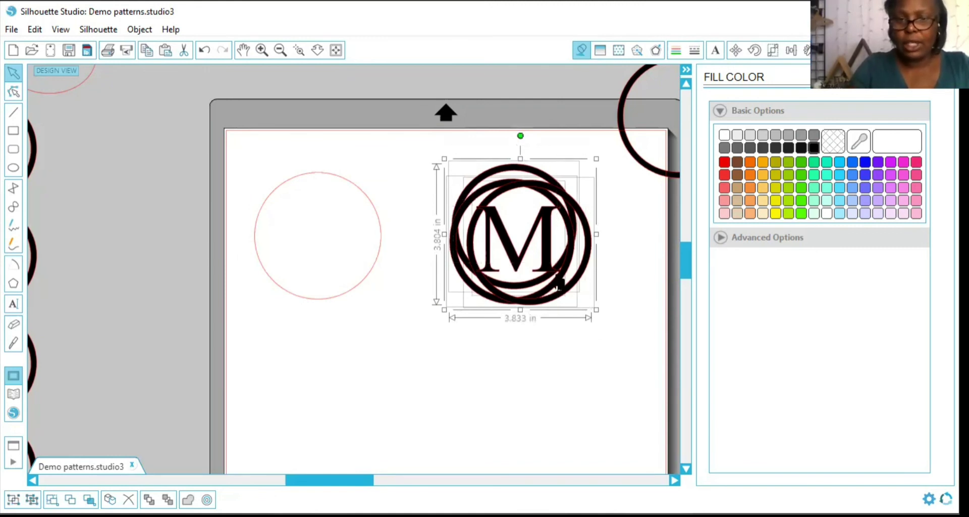
# Step: Weld the M and rings into one shape and move it near the top of the mat
pyautogui.rightClick(558, 283)
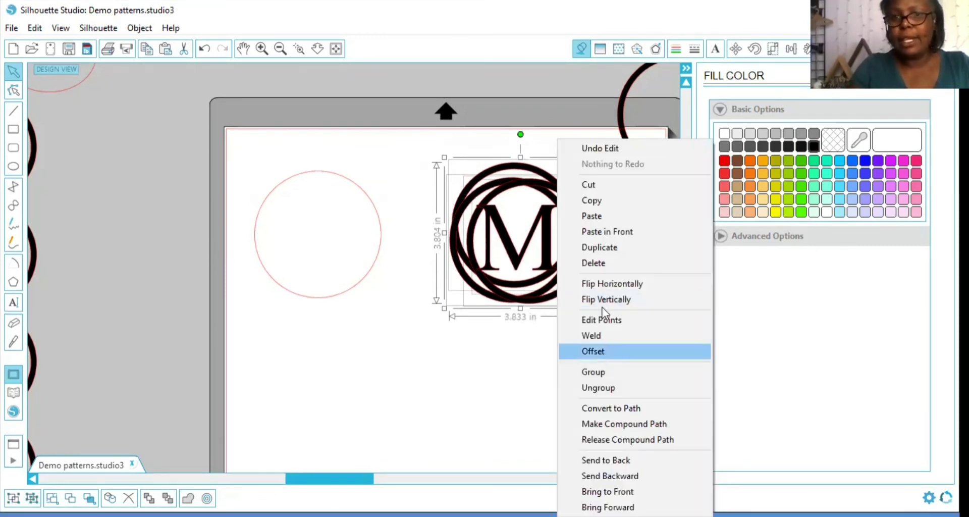
pyautogui.click(596, 337)
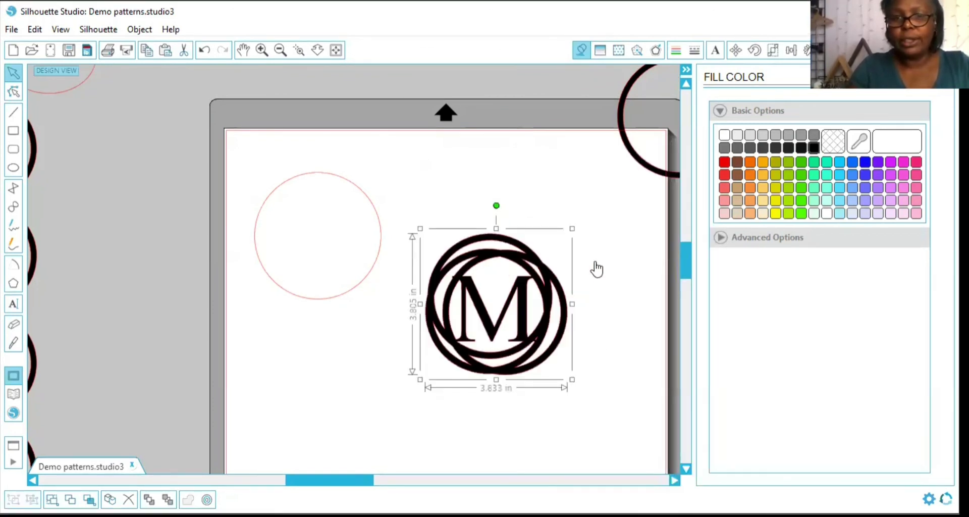
pyautogui.moveTo(519, 306); pyautogui.dragTo(523, 226)
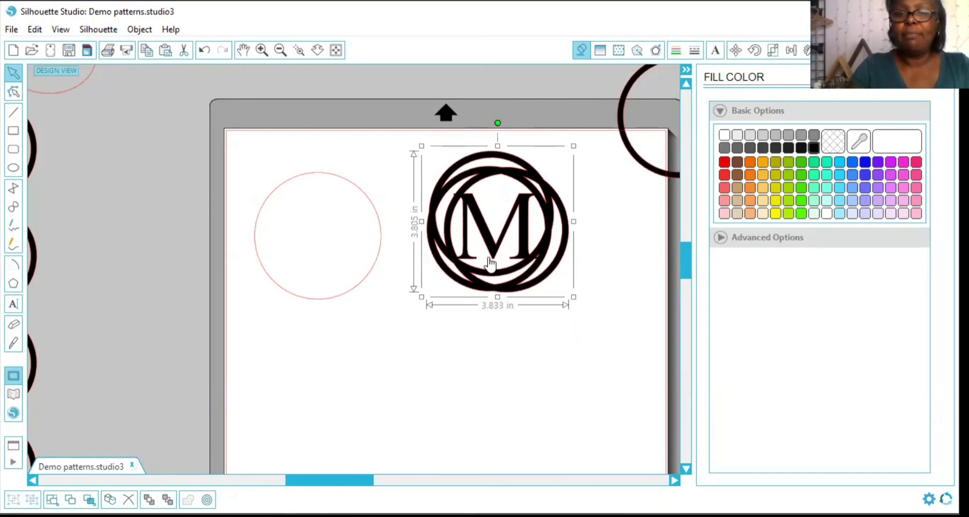
# Step: Try pink through pure red fills, then set the monogram's fill to transparent
pyautogui.click(724, 200)
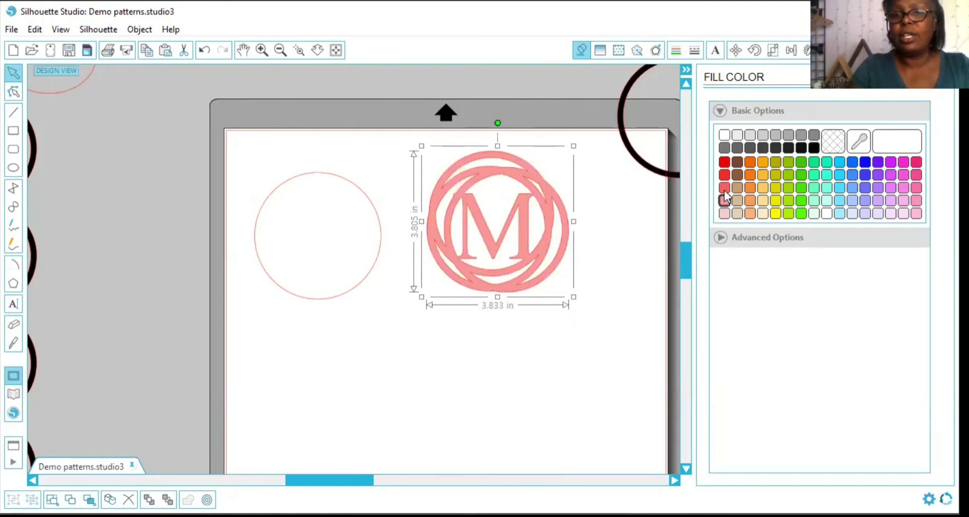
pyautogui.click(724, 187)
pyautogui.click(724, 174)
pyautogui.click(724, 162)
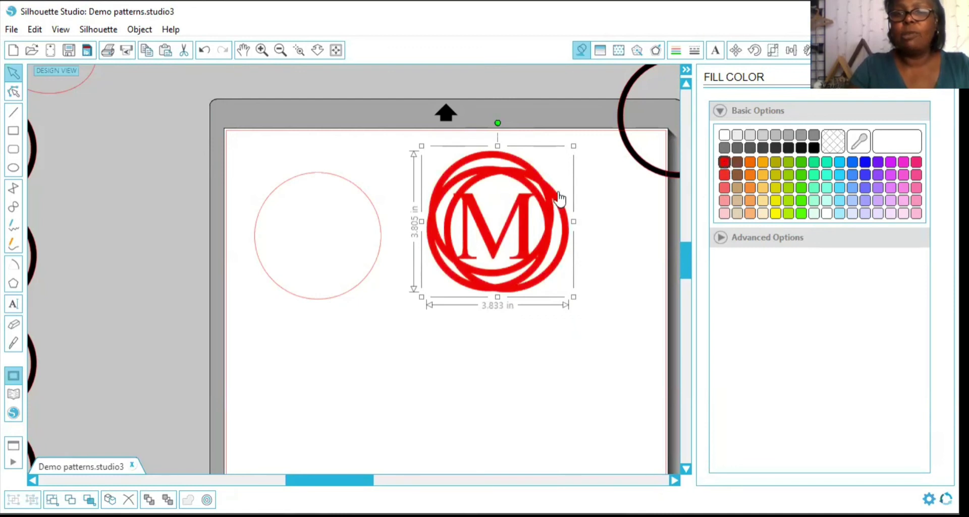
pyautogui.click(832, 145)
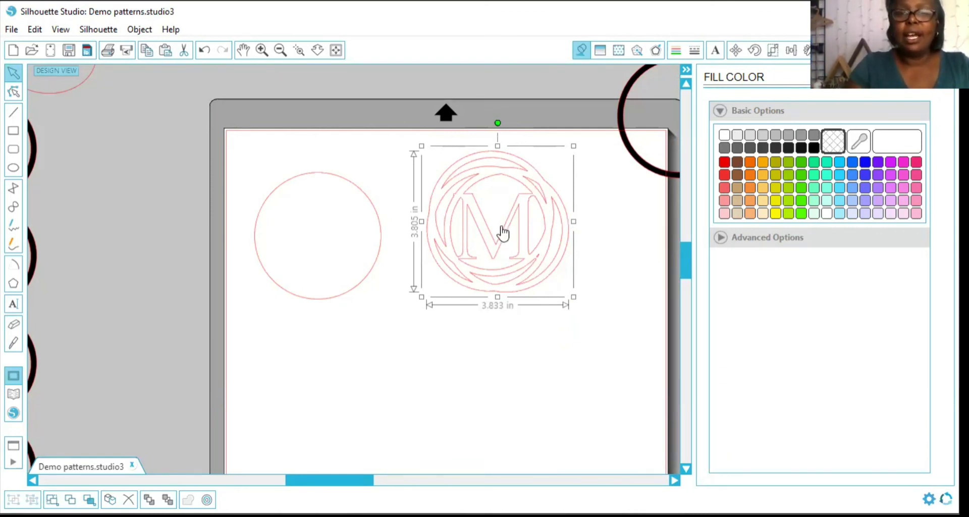
# Step: Enlarge the monogram to about 4.191 by 4.160 in and reposition it on the mat
pyautogui.moveTo(501, 241); pyautogui.dragTo(499, 231)
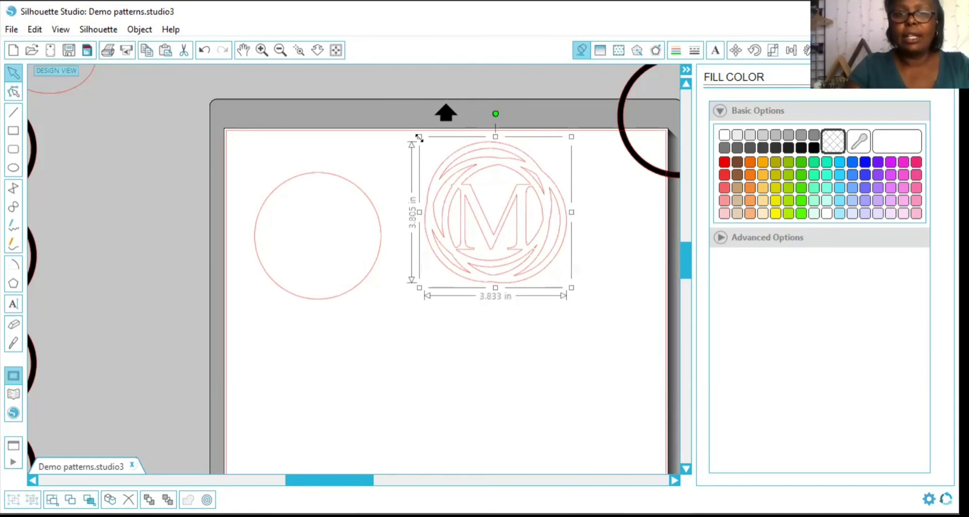
pyautogui.moveTo(419, 137); pyautogui.dragTo(406, 124)
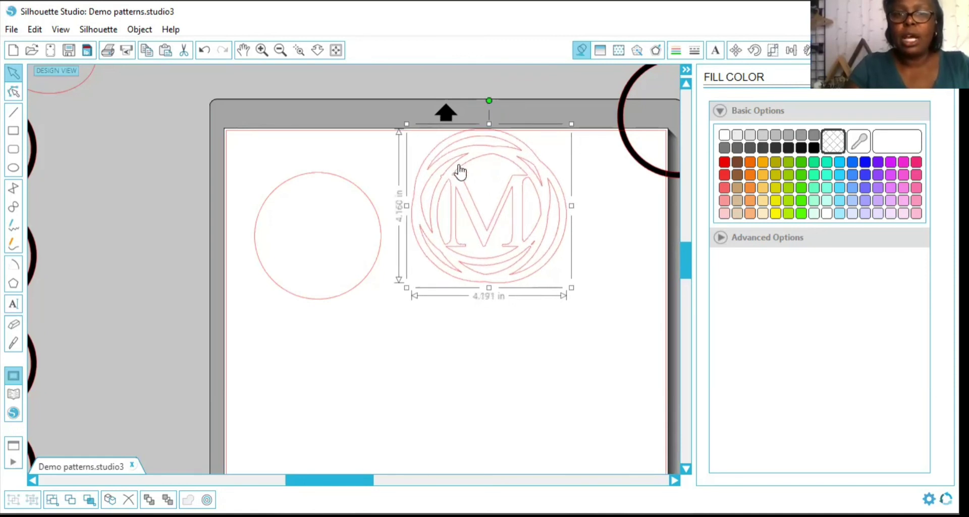
pyautogui.moveTo(459, 181); pyautogui.dragTo(460, 190)
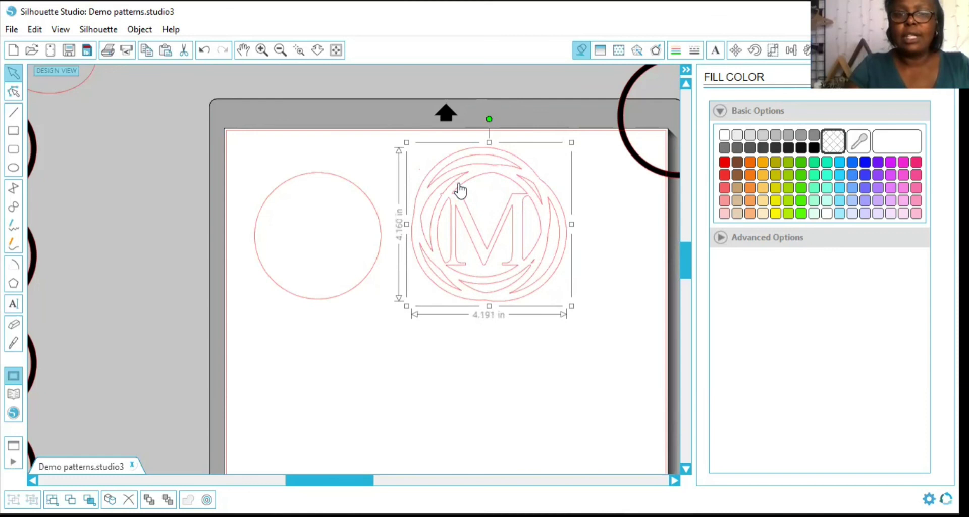